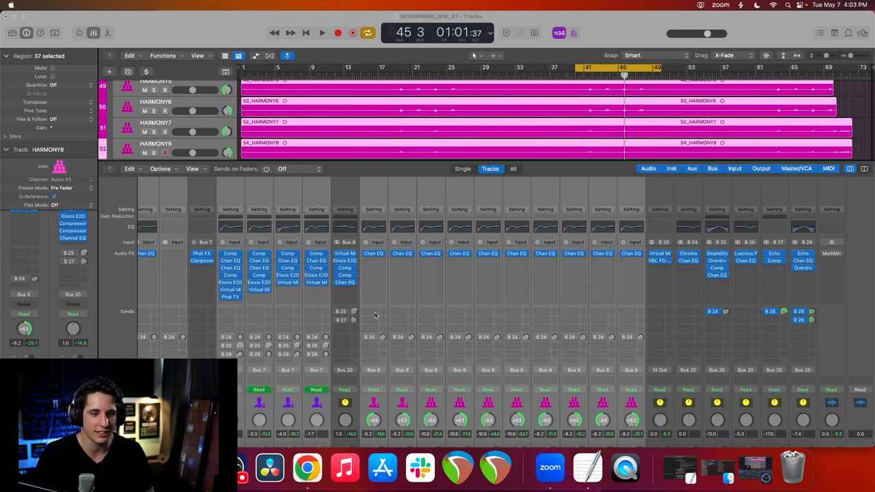
Step: Look over the mixer's channel strips from the drums to the vocals, including their sends, faders and track names
scroll(577, 272, left, 10)
scroll(576, 272, right, 10)
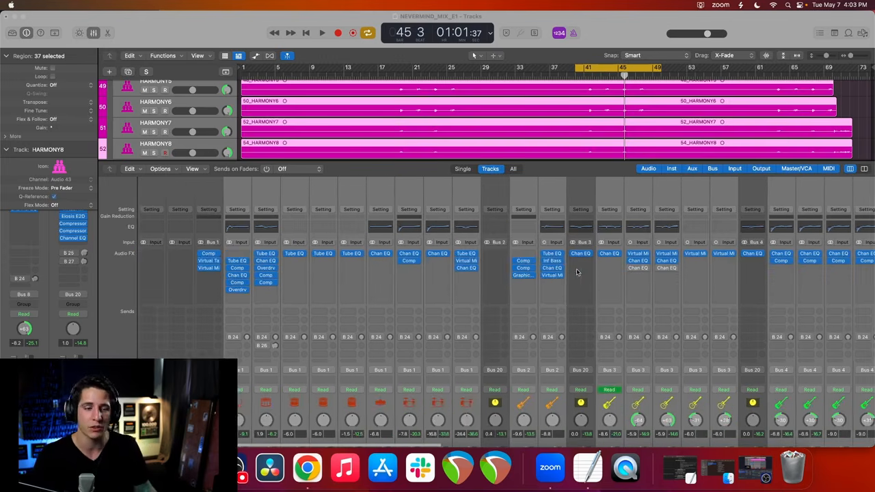
scroll(306, 272, left, 10)
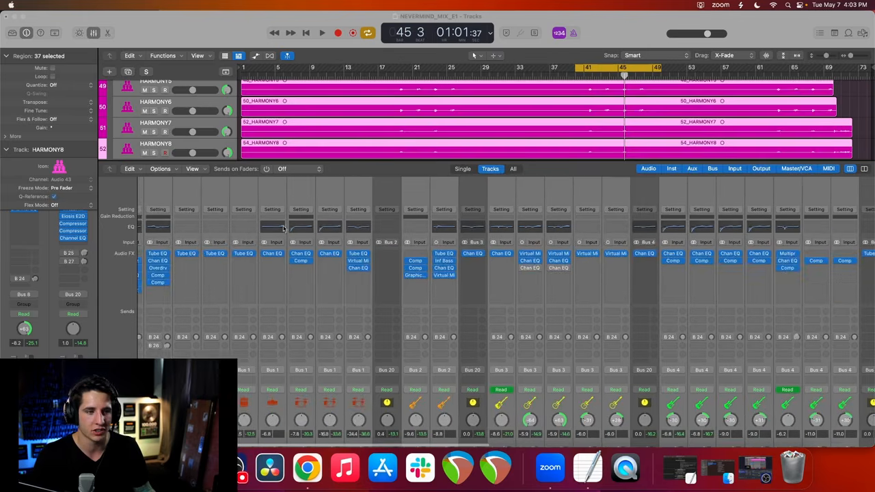
scroll(327, 312, right, 10)
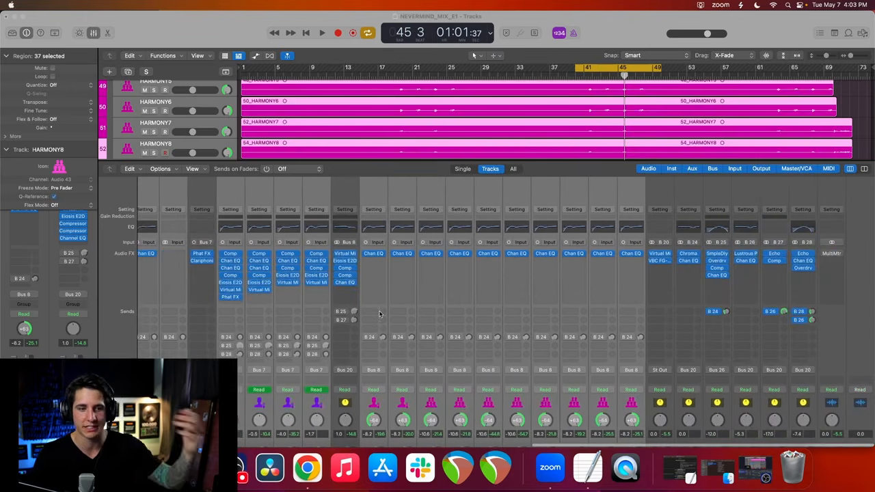
scroll(381, 324, down, 5)
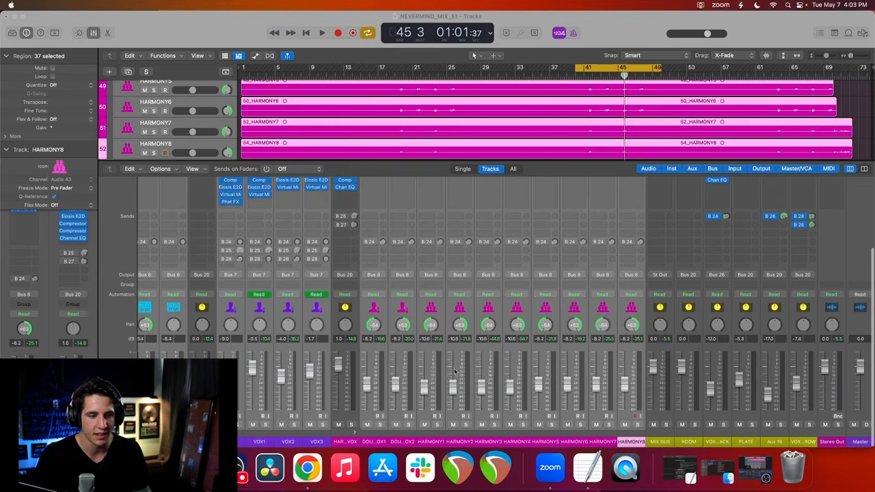
scroll(349, 349, left, 10)
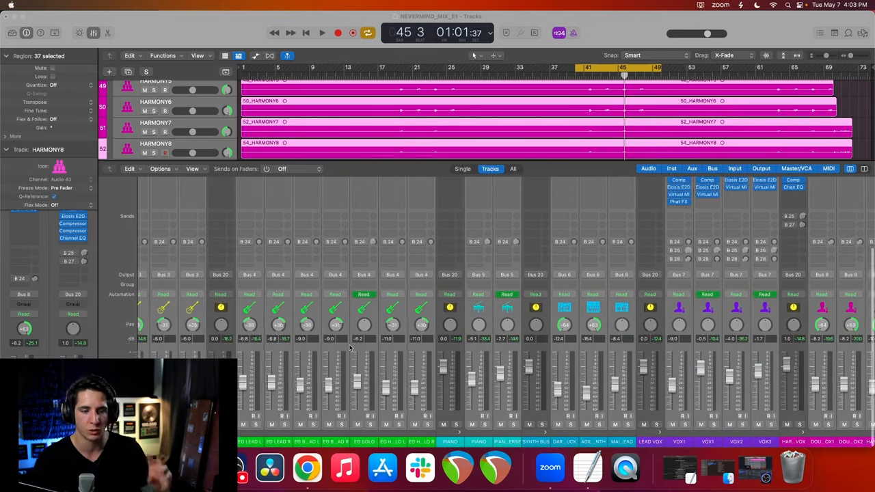
scroll(345, 345, up, 5)
scroll(335, 337, right, 10)
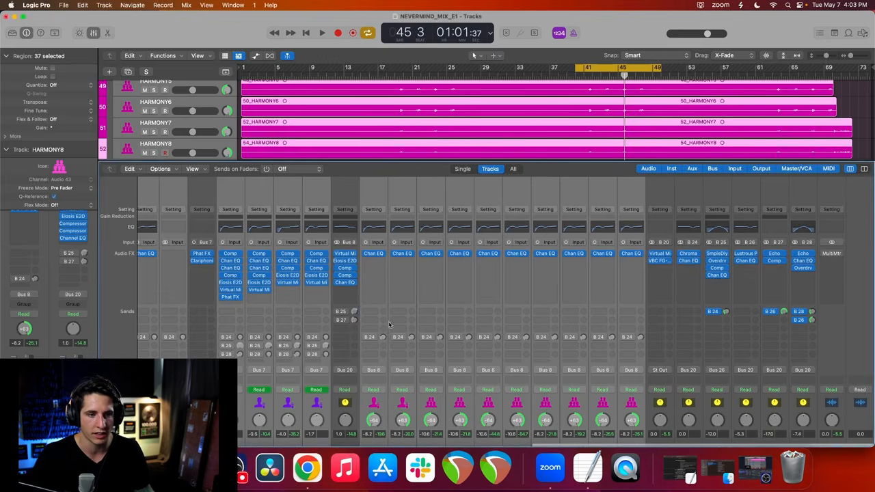
Step: Add sends to Bus 21, Bus 22 and Bus 23 on all selected tracks and raise the Bus 21 send level
click(369, 312)
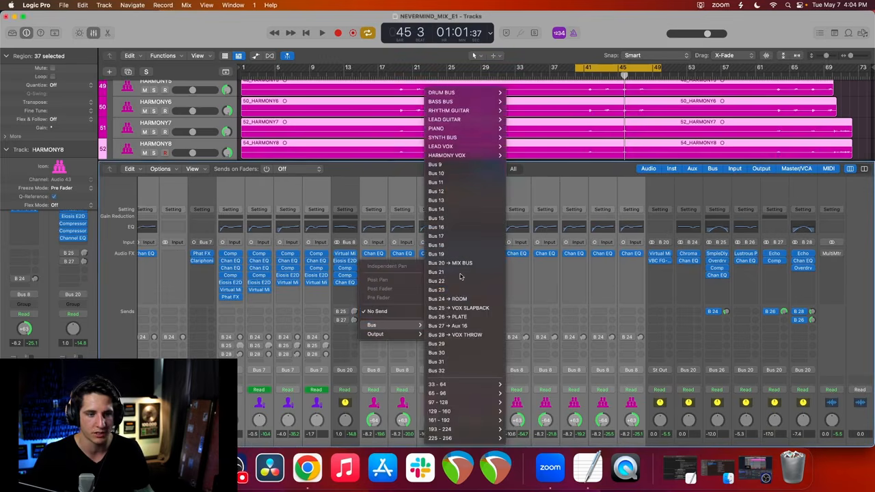
click(366, 318)
click(367, 318)
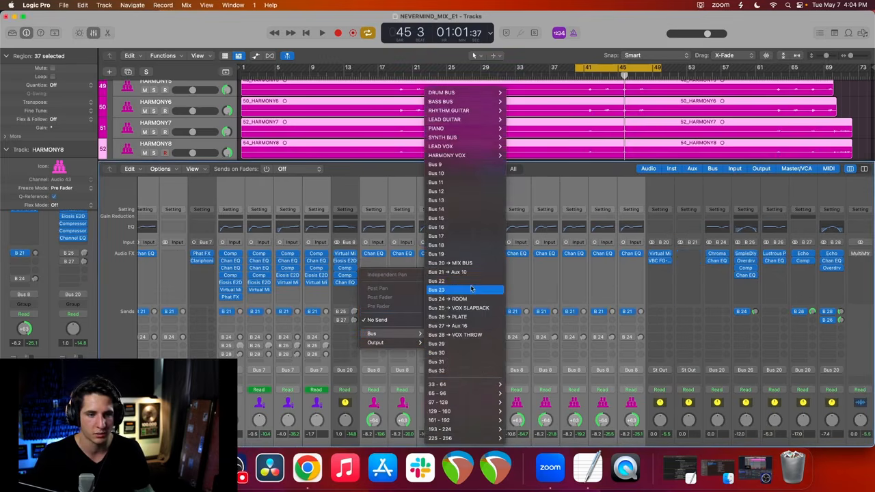
click(367, 328)
click(469, 292)
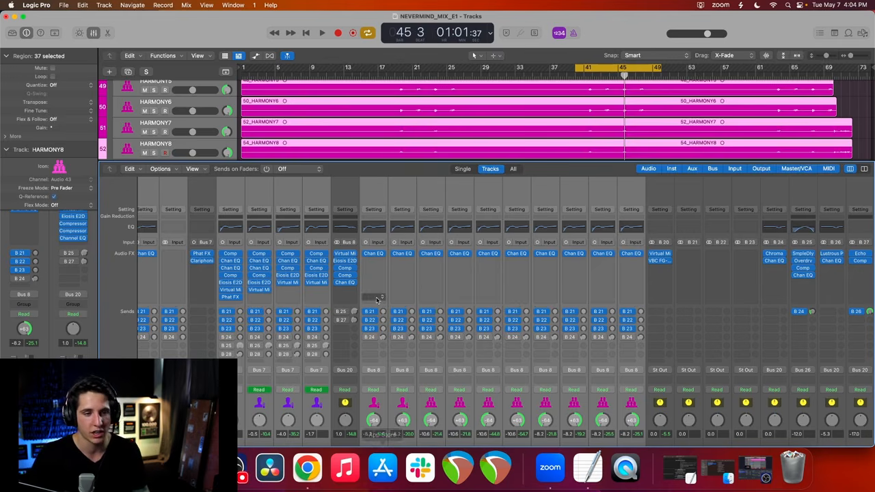
click(383, 313)
scroll(380, 386, down, 4)
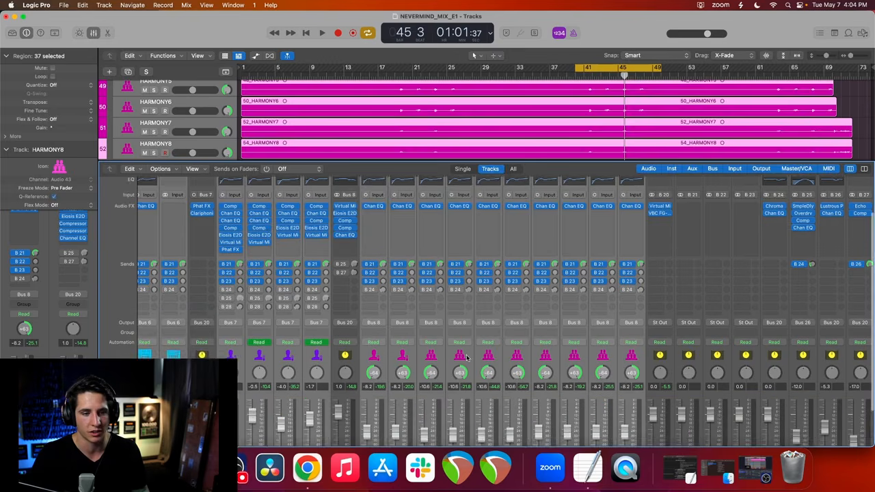
scroll(424, 396, up, 4)
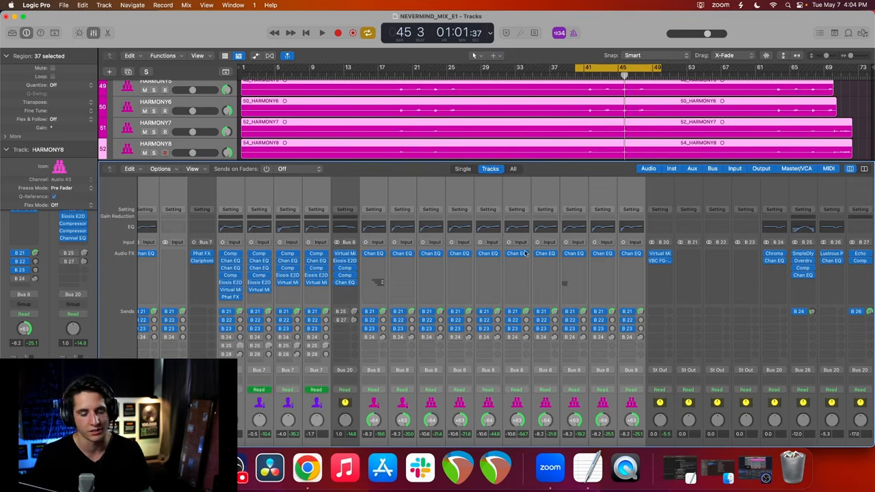
Step: Route the outputs of the three new aux channels fed by Bus 21, 22 and 23 to Bus 20 (MIX BUS)
scroll(395, 279, right, 3)
click(600, 257)
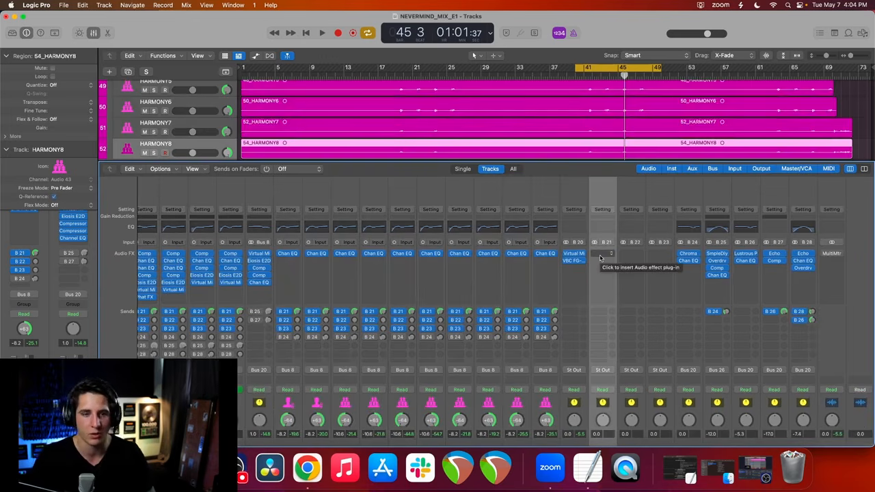
key(shift+Right)
key(shift+Right)
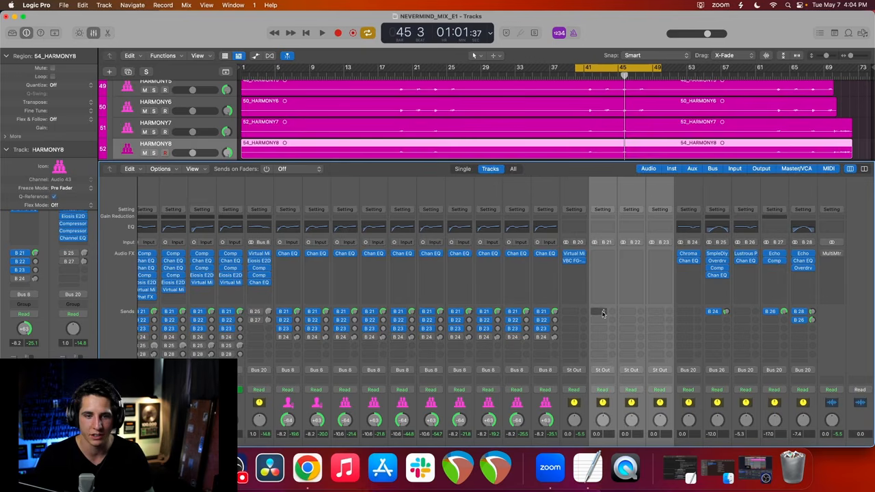
click(604, 371)
mouse_move(613, 407)
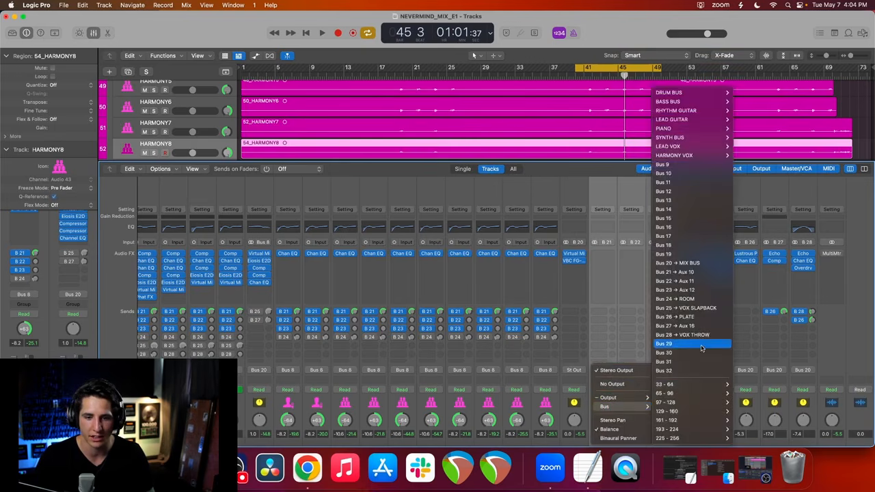
click(708, 263)
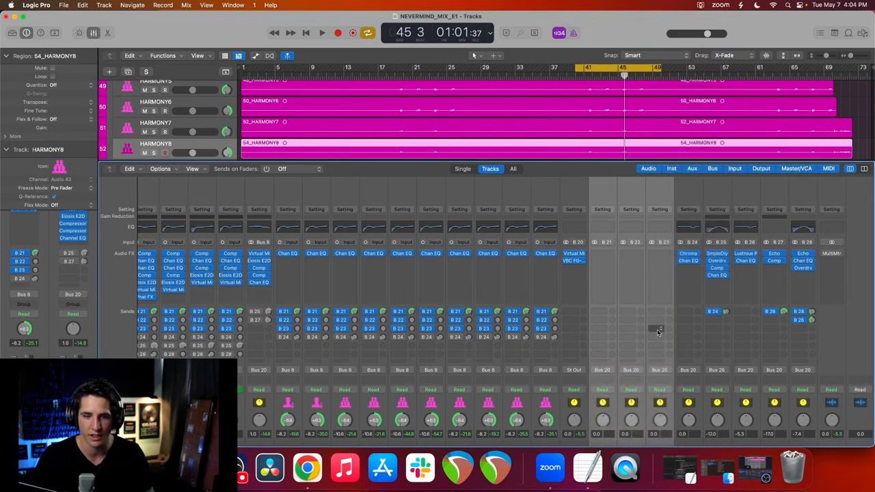
Step: Insert the ChromaVerb reverb on the aux channel fed by Bus 21
click(603, 252)
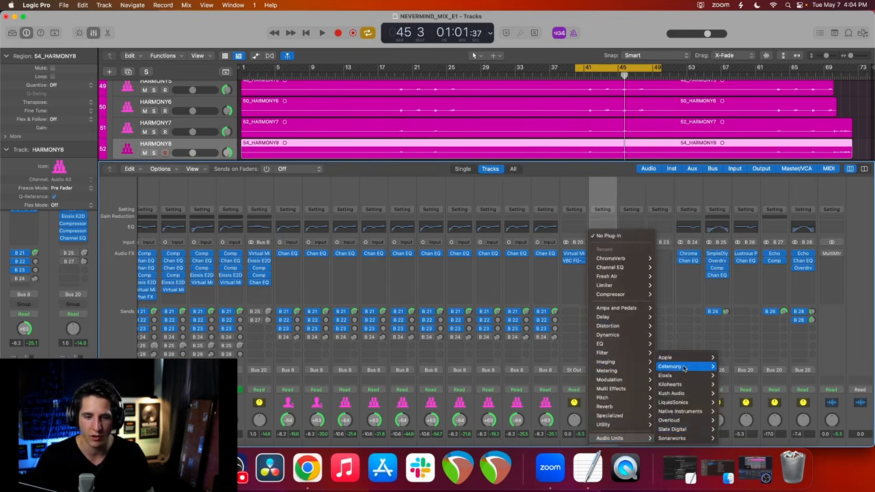
mouse_move(632, 409)
click(726, 406)
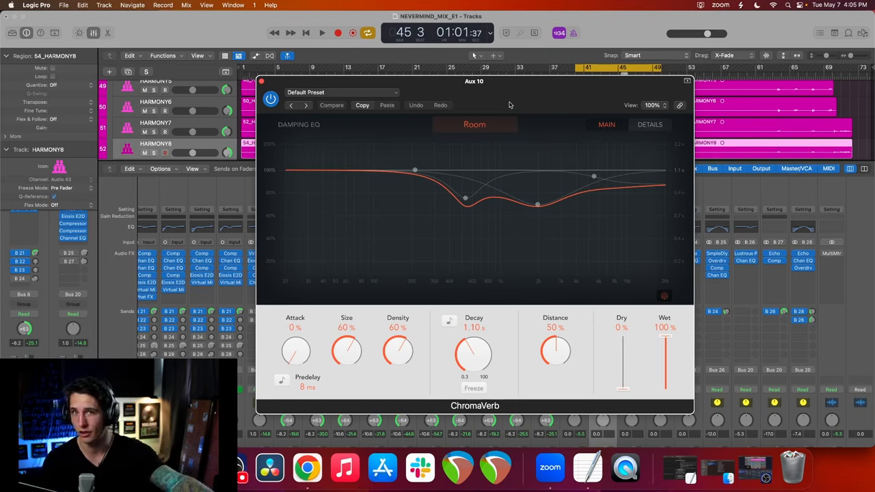
Step: Load the Large Room preset from the Rooms category in ChromaVerb
click(354, 95)
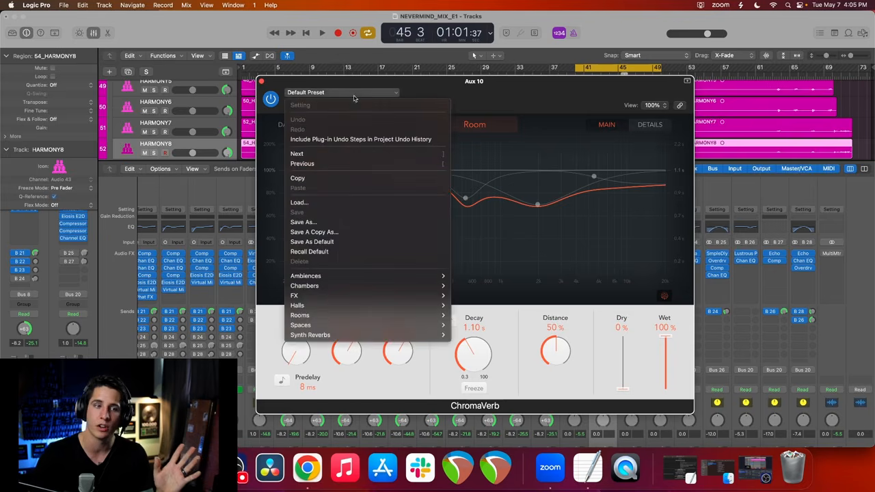
mouse_move(353, 313)
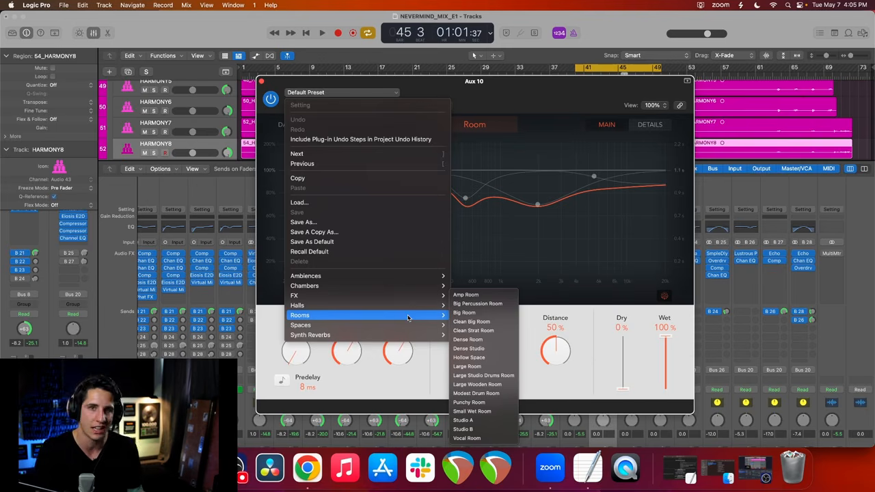
click(510, 367)
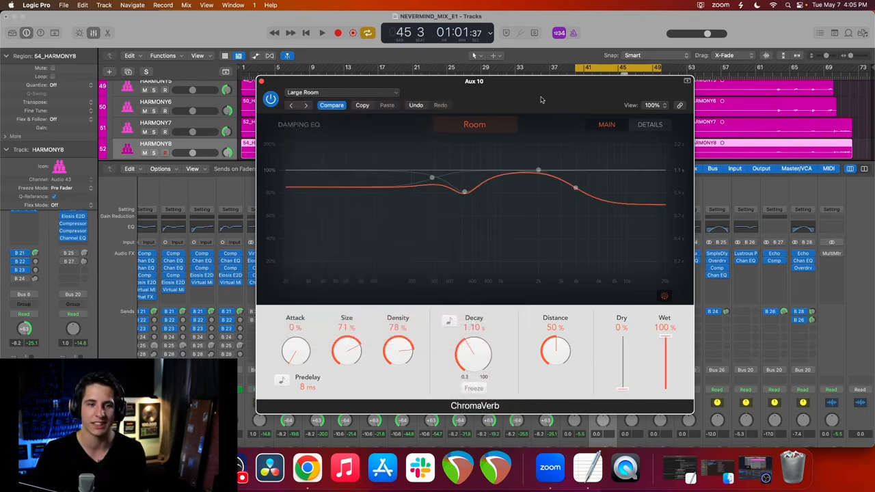
Step: Load ChromaVerb's Big Room preset and set its decay to a tempo-synced 1/4 note
mouse_move(535, 166)
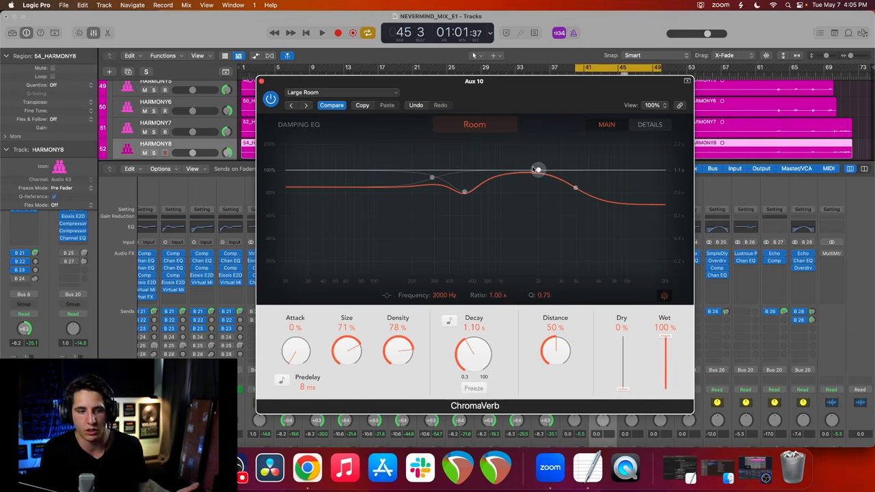
click(308, 94)
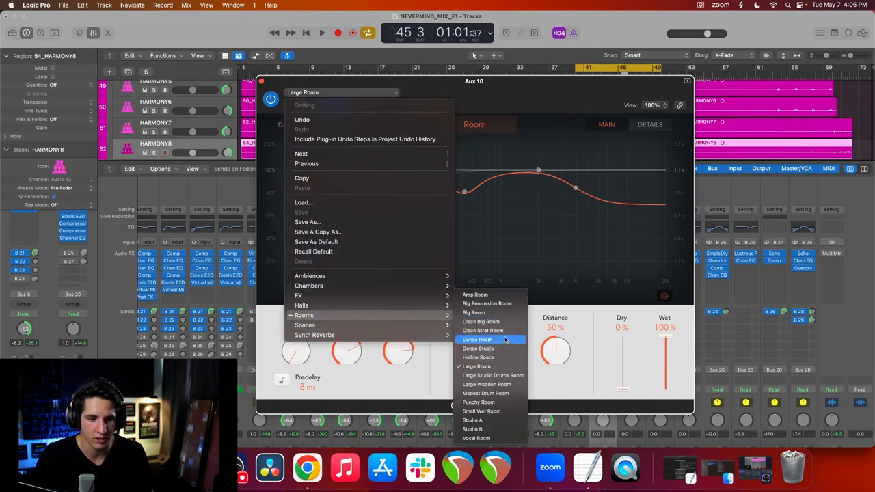
click(509, 314)
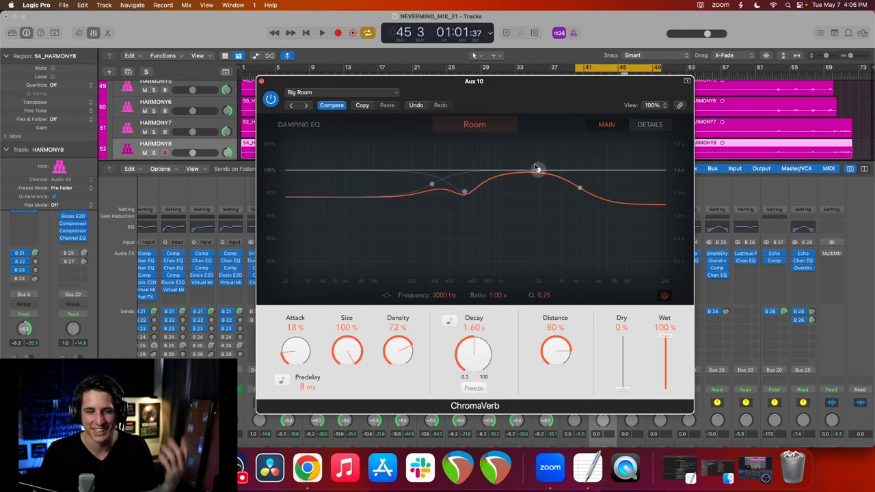
click(448, 322)
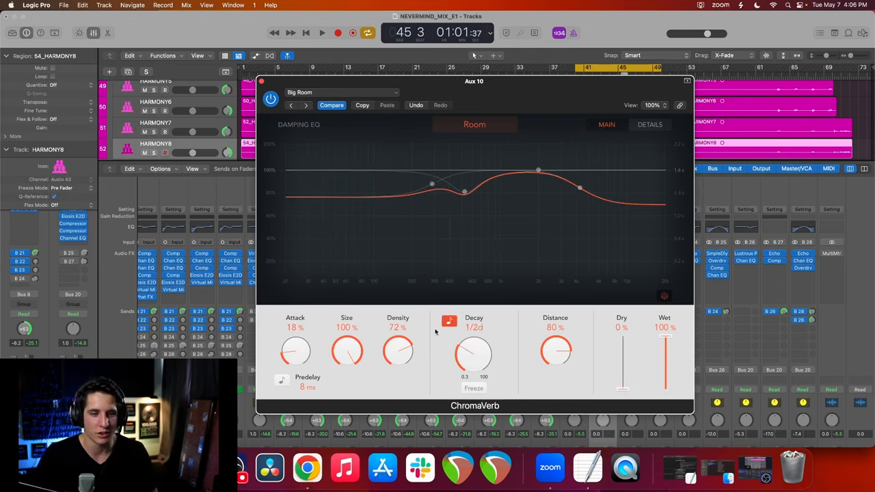
drag(470, 357, 487, 368)
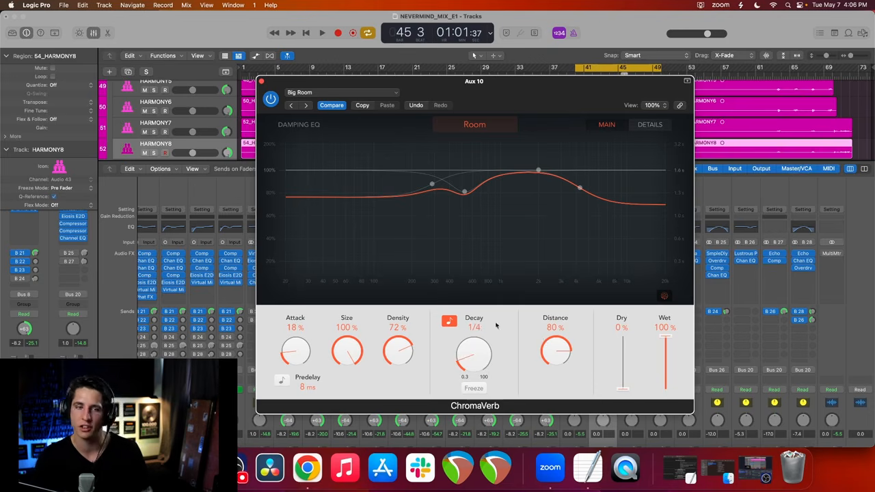
Step: Play the looped section to audition the Big Room reverb, then stop playback
mouse_move(485, 90)
mouse_down()
mouse_move(493, 86)
mouse_move(483, 83)
mouse_up()
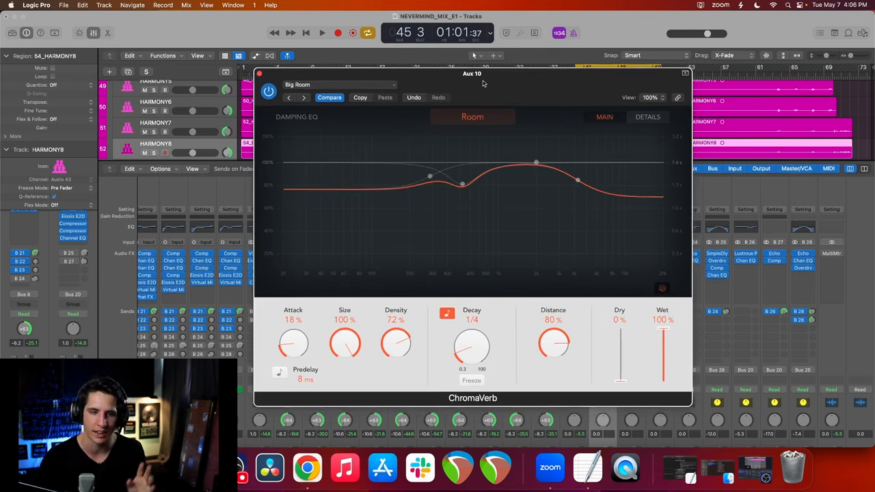
key(space)
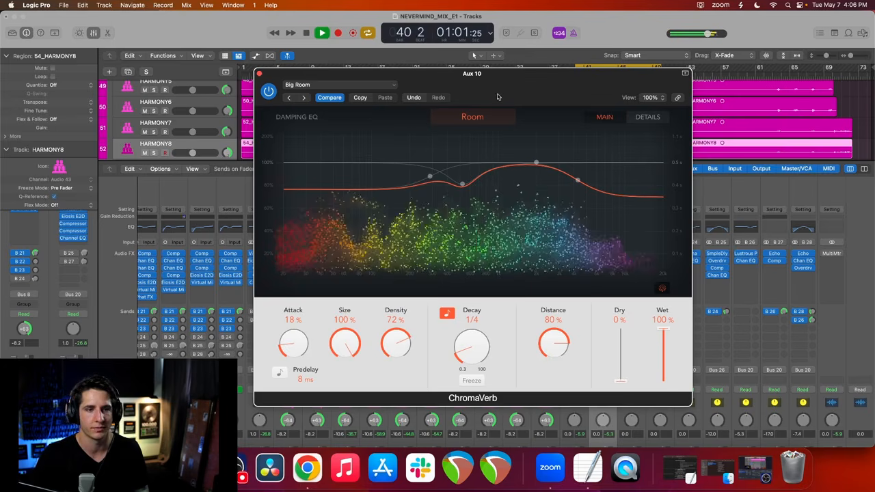
drag(502, 94, 500, 99)
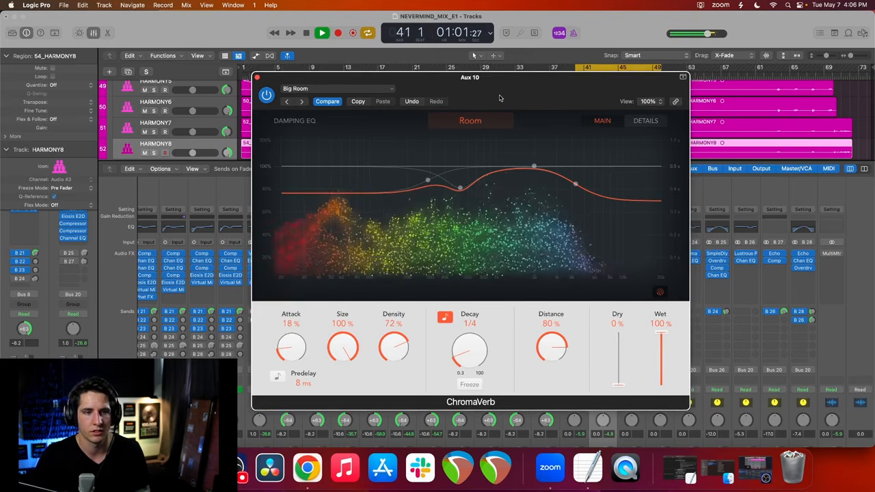
key(space)
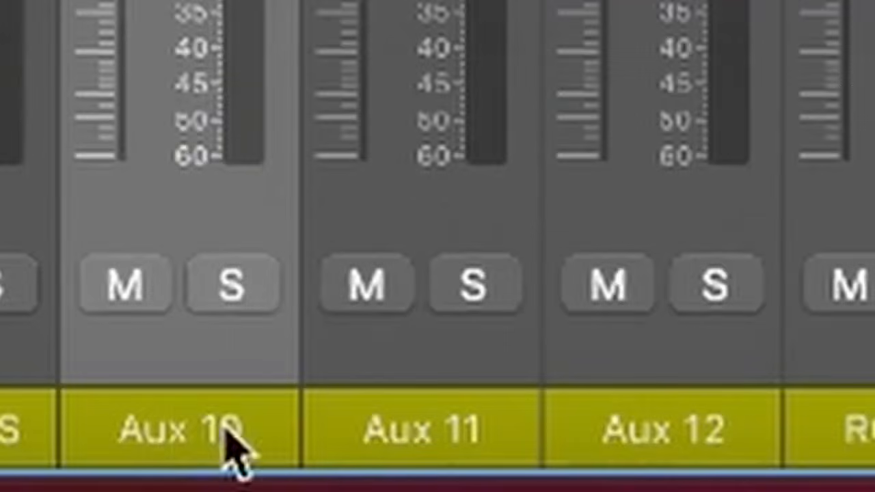
Step: Rename the aux channels Aux 10, Aux 11 and Aux 12 as FRONT, MIDDLE and BACK
double_click(184, 415)
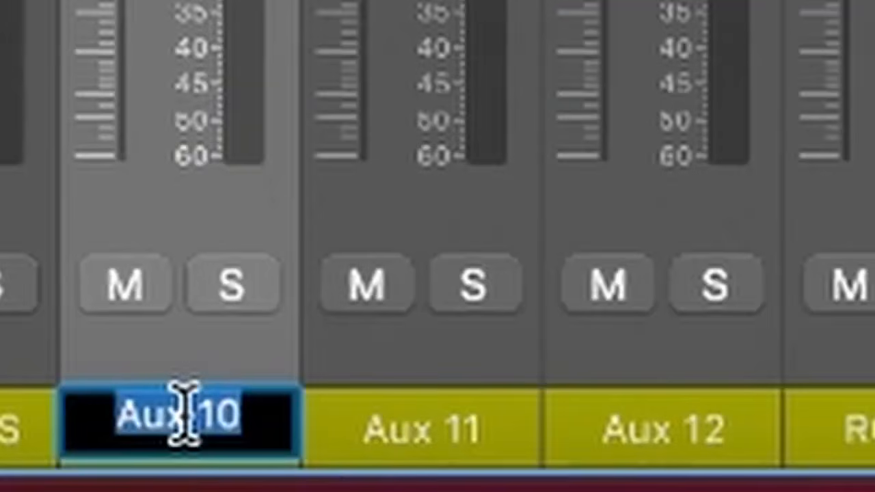
text(FRONT)
key(Tab)
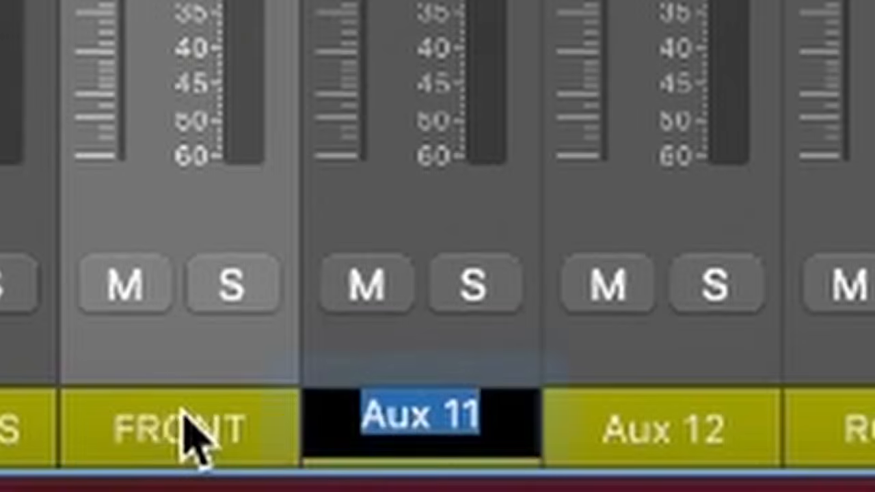
text(MIDLE)
key(BackSpace)
key(BackSpace)
text(DLE)
key(Tab)
text(BACK)
key(Return)
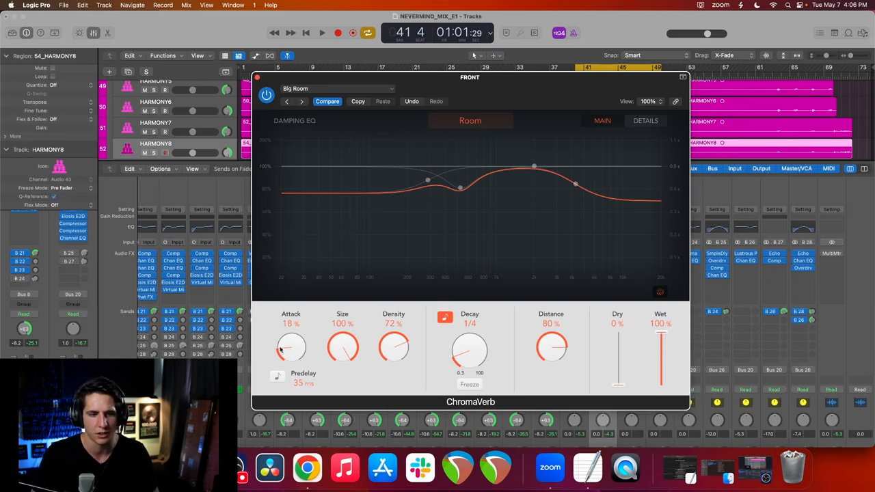
Step: Set the Distance of the FRONT channel's ChromaVerb to 10%
drag(555, 343, 546, 424)
drag(552, 363, 555, 355)
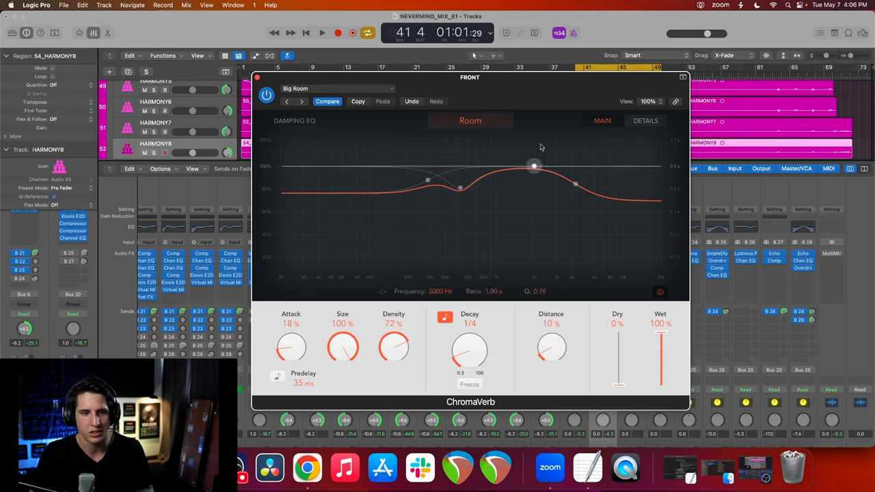
drag(576, 87, 545, 85)
alt+click(534, 348)
drag(526, 346, 526, 348)
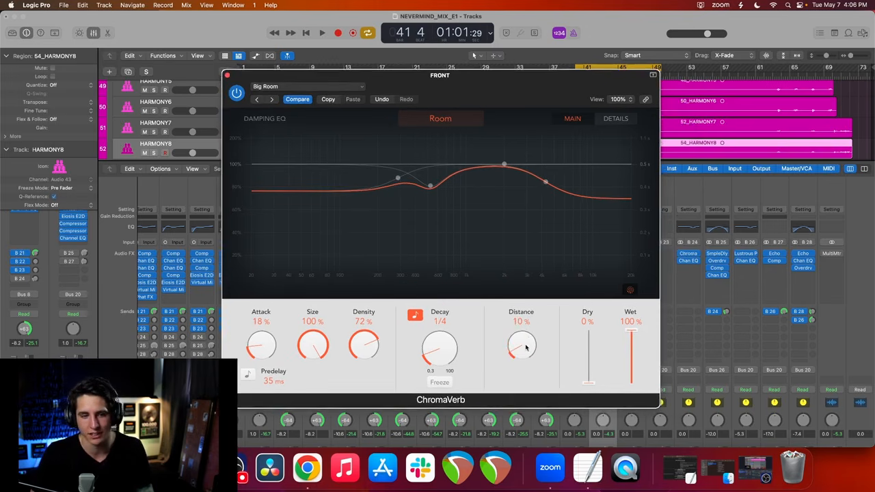
Step: Set the Early/Late balance of the FRONT channel's ChromaVerb to 90 | 10
click(615, 119)
drag(556, 97, 583, 92)
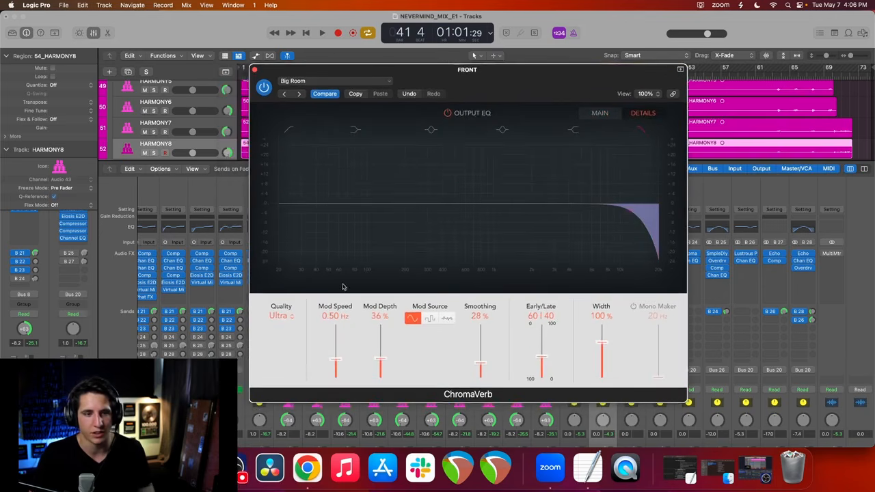
click(595, 114)
click(633, 115)
drag(538, 350, 547, 375)
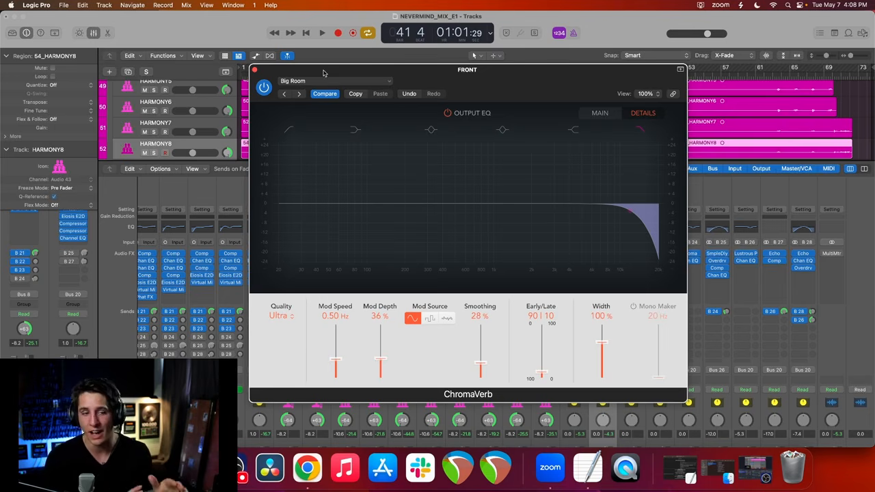
click(594, 115)
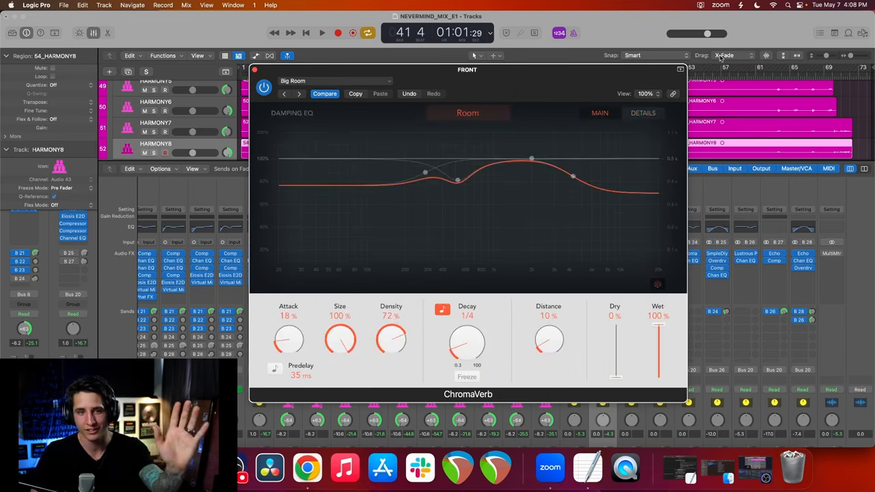
Step: Shape the FRONT reverb's output EQ with a high cut at 3900 Hz and a low cut at about 300 Hz
click(638, 114)
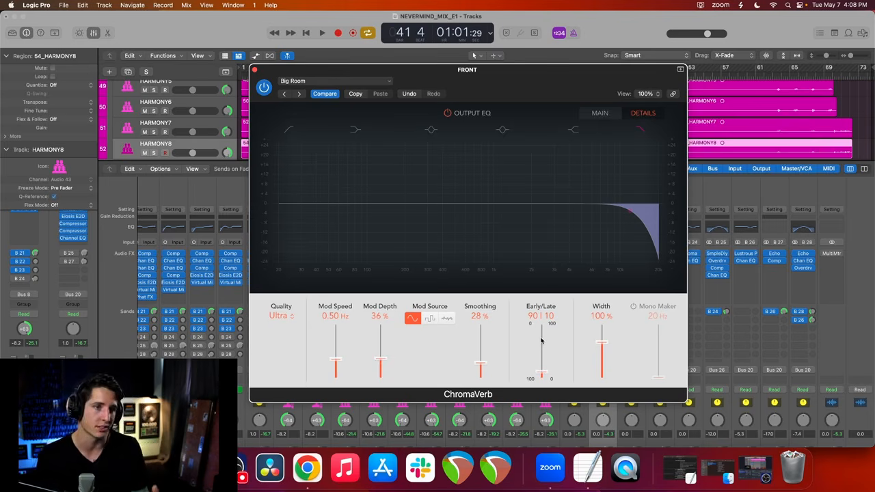
drag(617, 212, 567, 216)
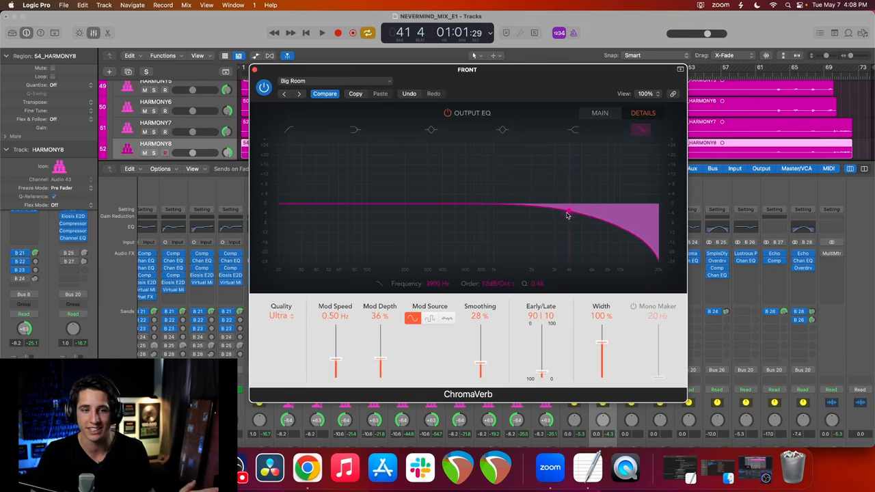
click(292, 129)
drag(288, 209, 428, 217)
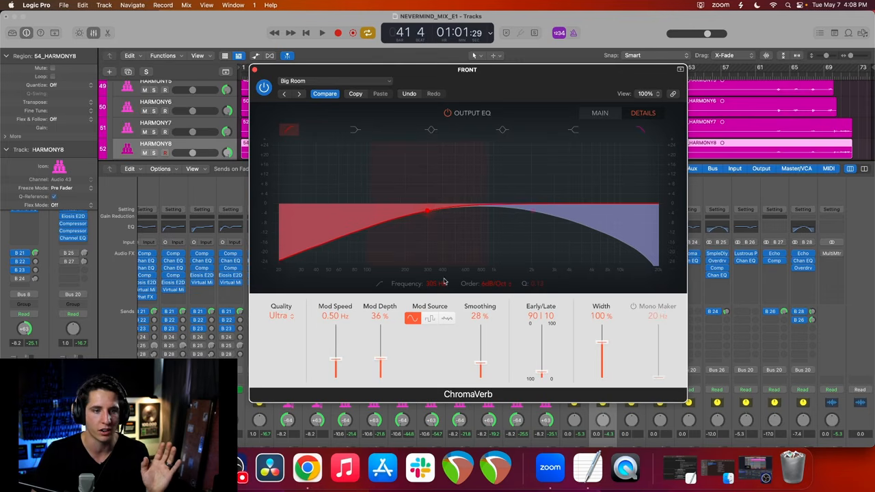
Step: Add a -6.0 dB bell cut at 1960 Hz to the FRONT reverb's output EQ and close the plug-in
click(504, 132)
mouse_move(526, 203)
mouse_down()
mouse_move(517, 207)
mouse_move(525, 220)
mouse_up()
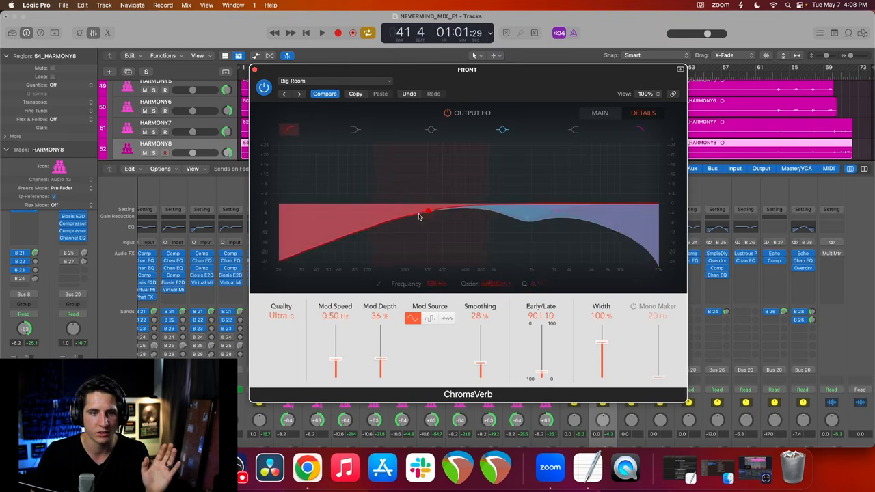
drag(527, 221, 531, 220)
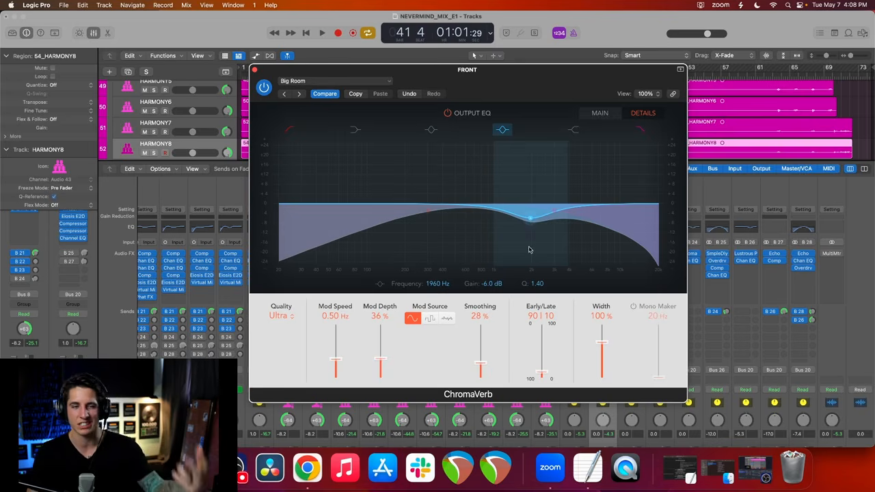
drag(517, 87, 506, 80)
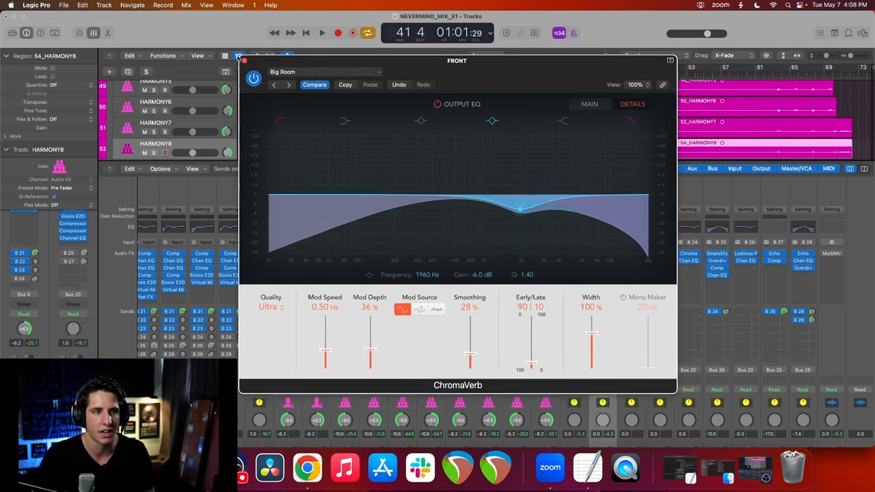
click(244, 62)
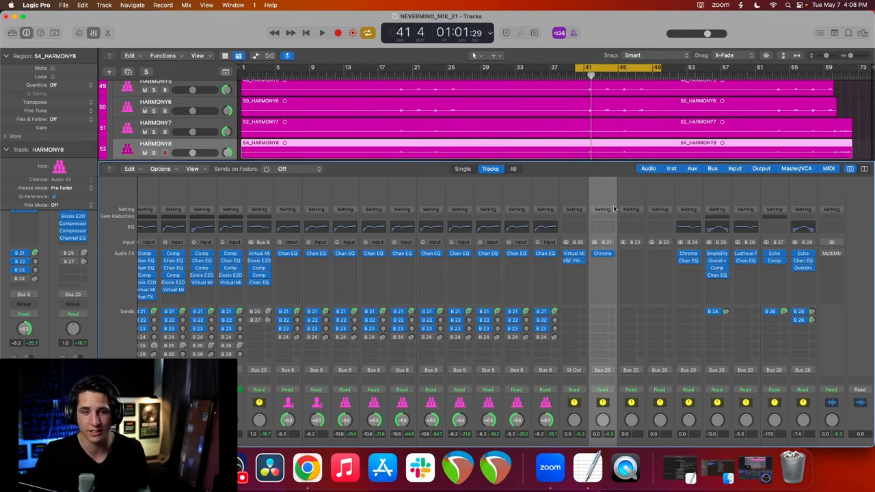
Step: Copy FRONT's ChromaVerb to MIDDLE and set the copy's predelay to 14 ms, Distance to 50% and Early/Late to 70 | 30
click(631, 254)
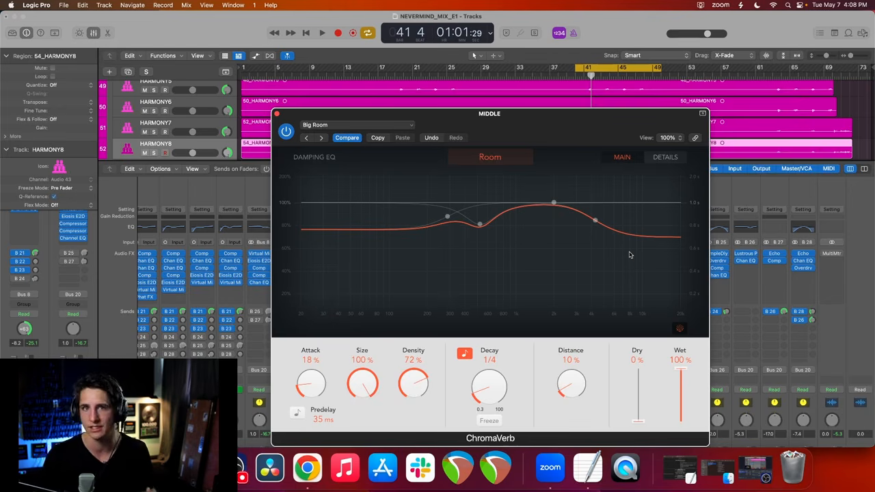
drag(326, 416, 326, 431)
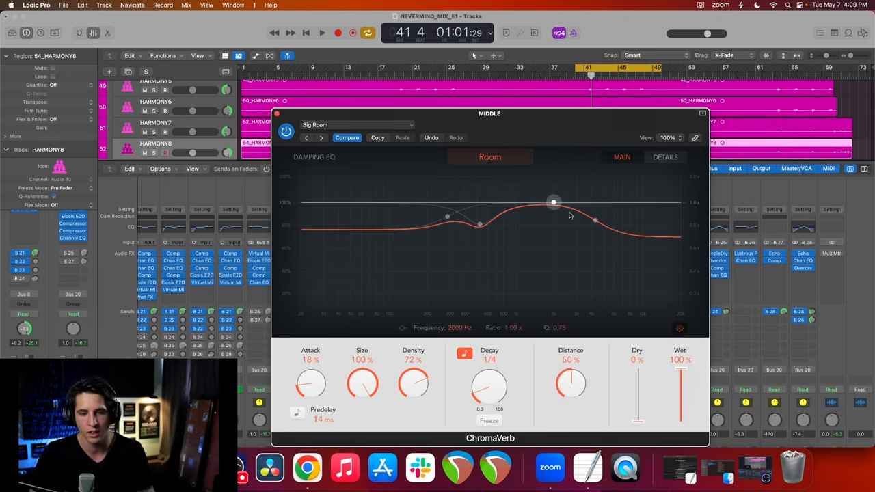
click(667, 158)
drag(629, 128, 623, 96)
drag(558, 384, 558, 374)
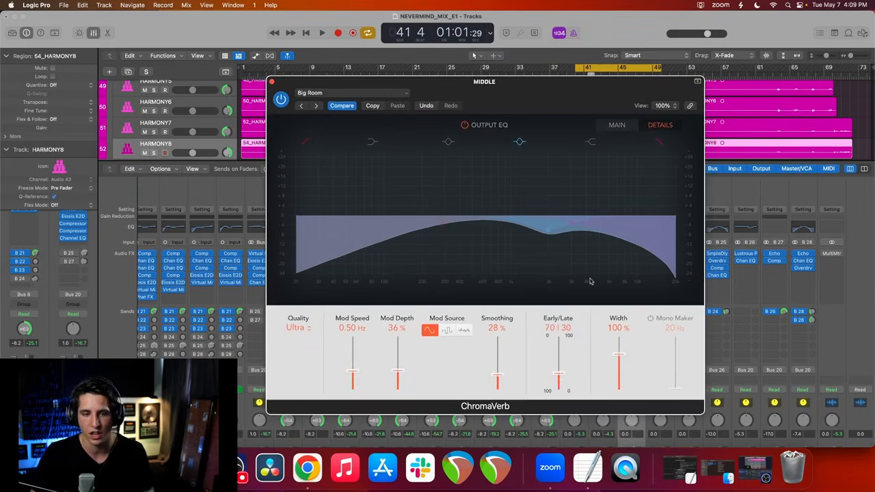
drag(471, 106, 479, 96)
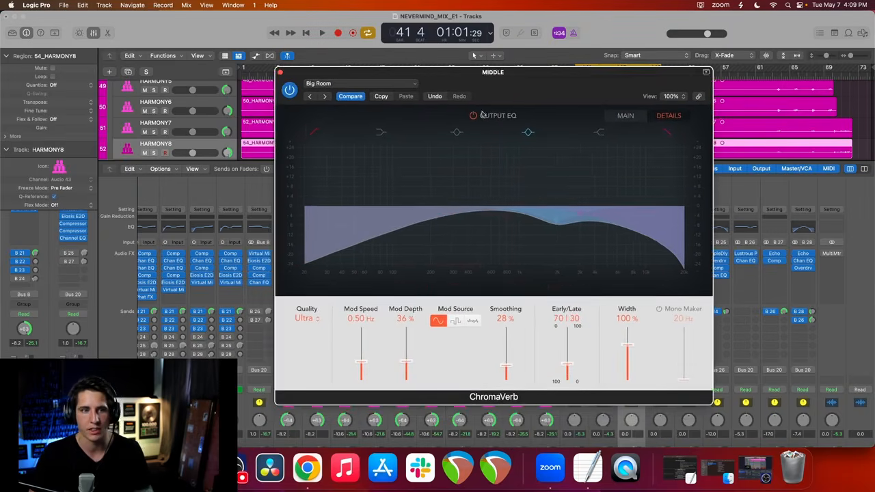
click(280, 72)
Step: Copy the MIDDLE channel's ChromaVerb to the BACK channel and open the copy
drag(636, 254, 657, 254)
click(655, 188)
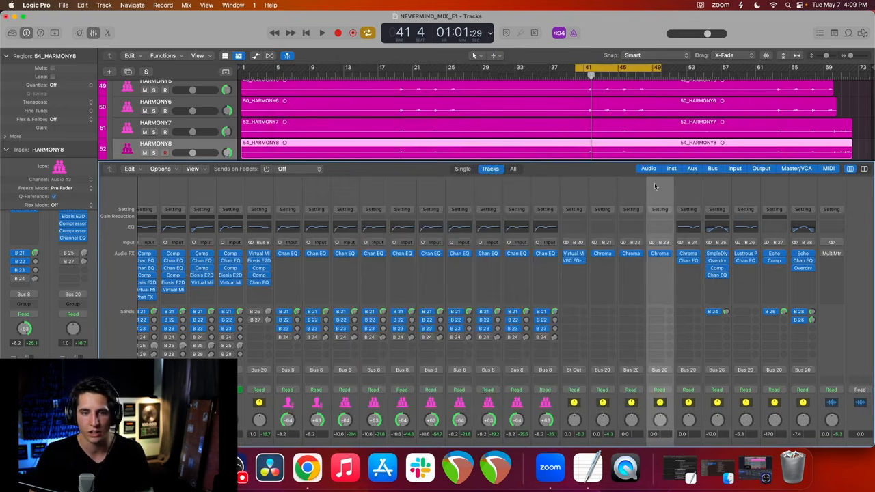
scroll(664, 259, down, 3)
scroll(660, 308, up, 3)
click(660, 258)
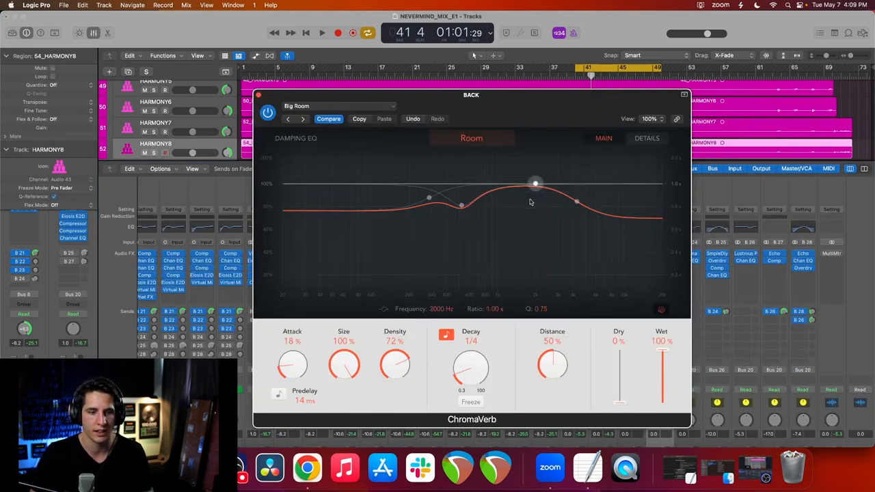
Step: Set the BACK ChromaVerb's Distance to 85%, predelay to 0 ms and Early/Late to 40 | 60, and close it
drag(555, 367, 562, 323)
drag(308, 407, 308, 427)
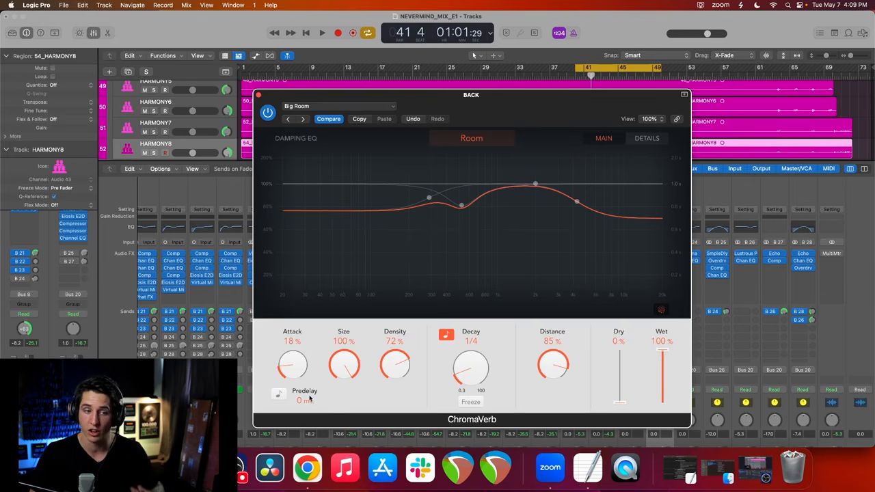
mouse_move(544, 365)
mouse_down()
mouse_move(545, 379)
mouse_move(549, 372)
mouse_up()
click(646, 139)
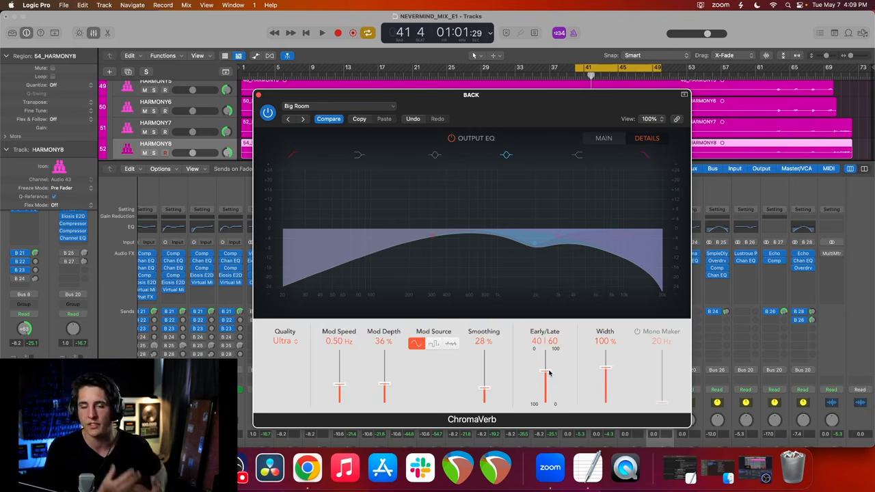
click(259, 95)
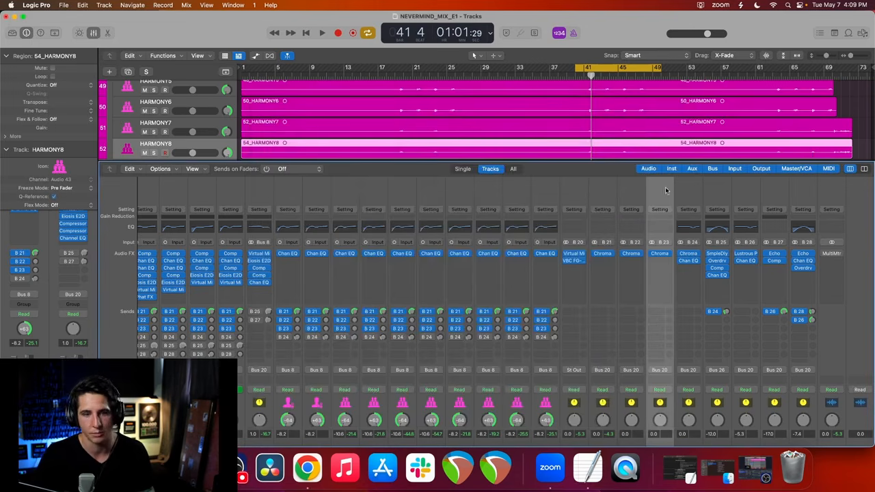
Step: Select all channels from HARMONY8 back to KICK together and turn their B 21 sends all the way down
shift+click(607, 182)
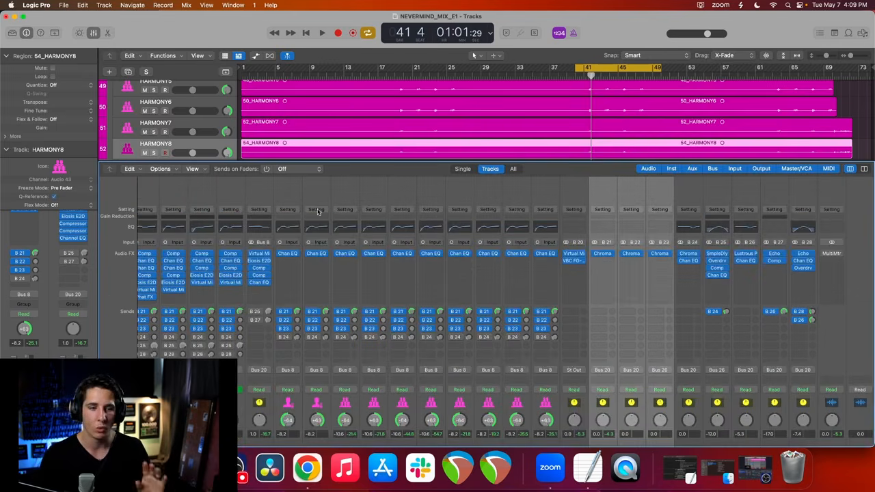
click(540, 190)
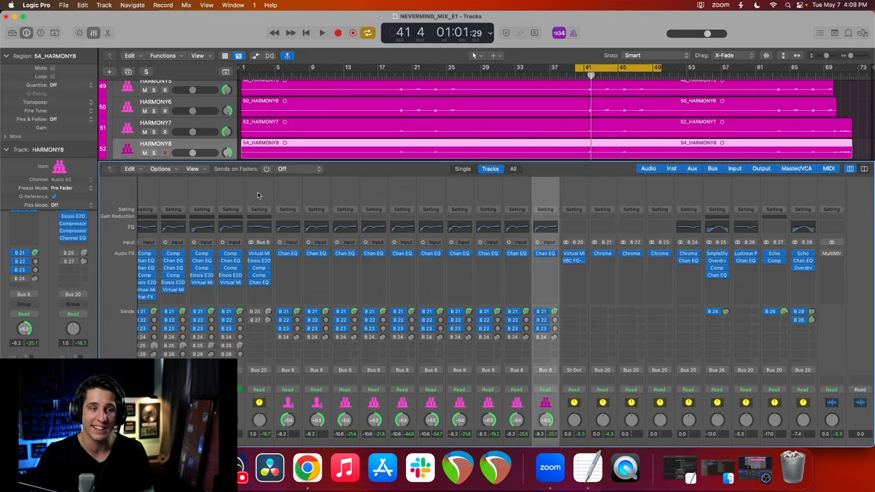
shift+click(300, 192)
scroll(410, 274, left, 5)
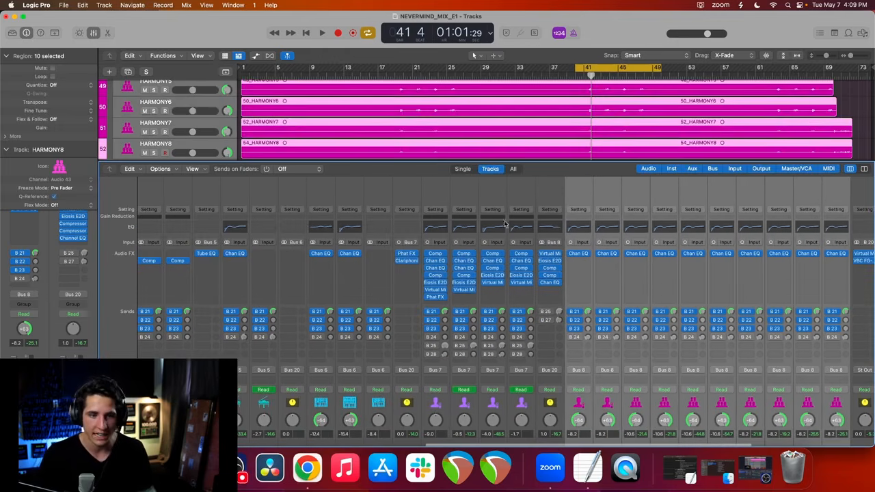
scroll(334, 235, left, 5)
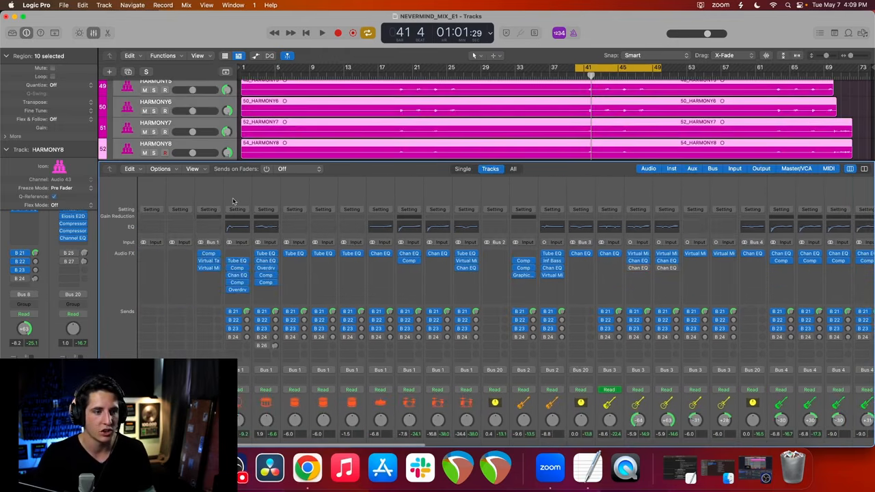
shift+click(232, 201)
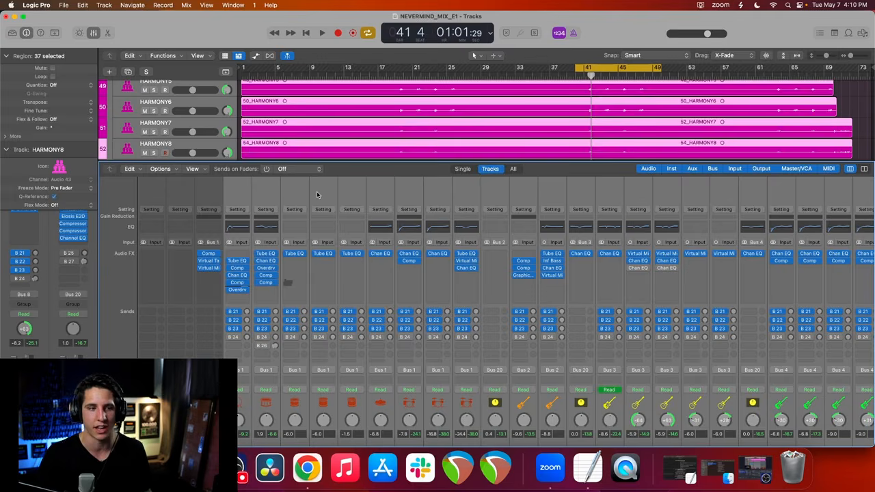
Step: Review the bus sends across the mixer and the MIDDLE channel with its ChromaVerb
click(318, 195)
scroll(317, 195, right, 15)
scroll(551, 310, left, 5)
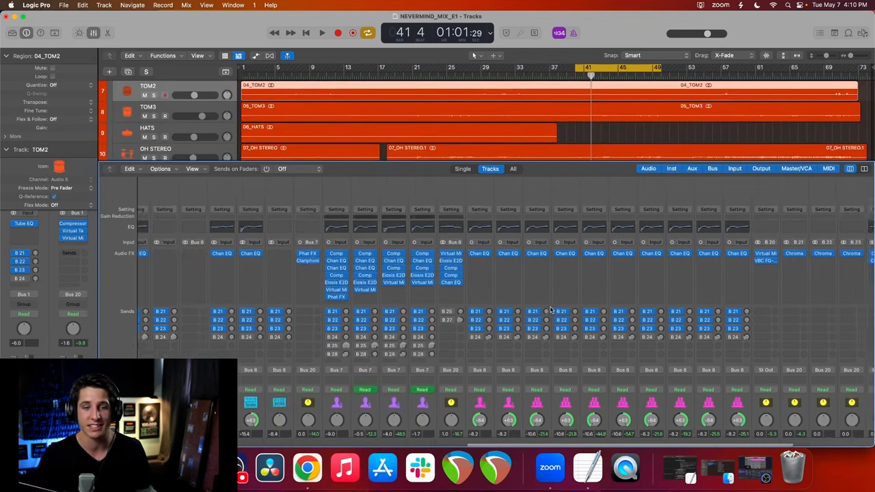
scroll(551, 309, right, 7)
scroll(551, 310, left, 3)
scroll(582, 328, down, 5)
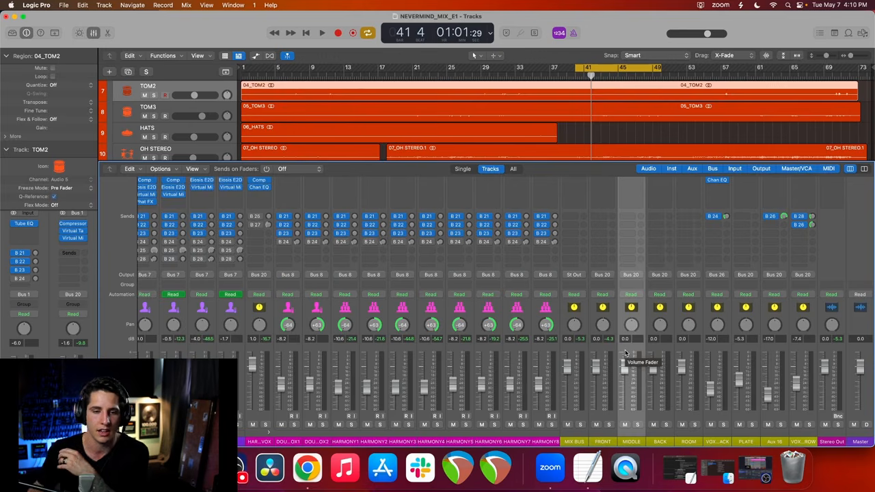
scroll(636, 351, up, 3)
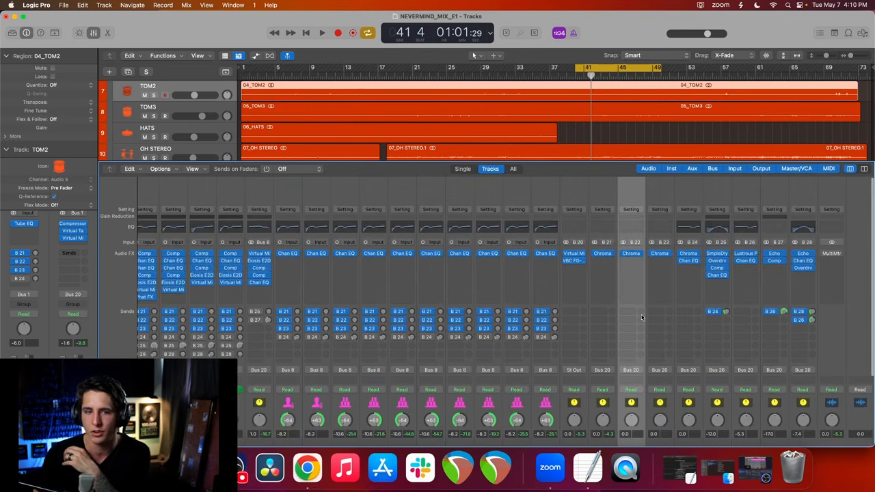
click(632, 256)
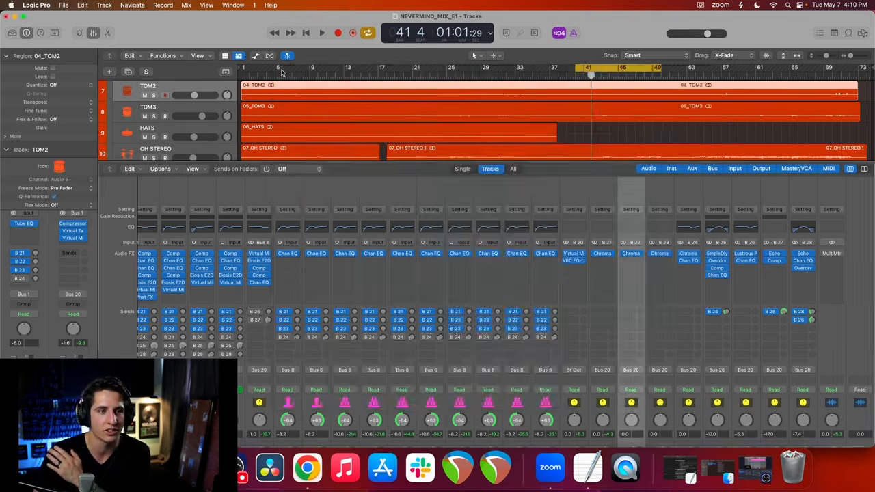
click(280, 72)
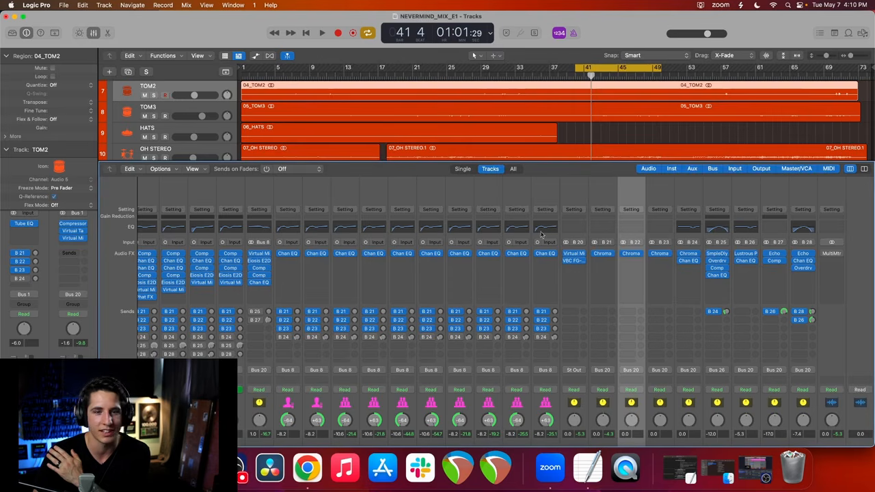
Step: Select the FRONT, MIDDLE and BACK reverb channels together and look over the sends of the source channels
click(597, 193)
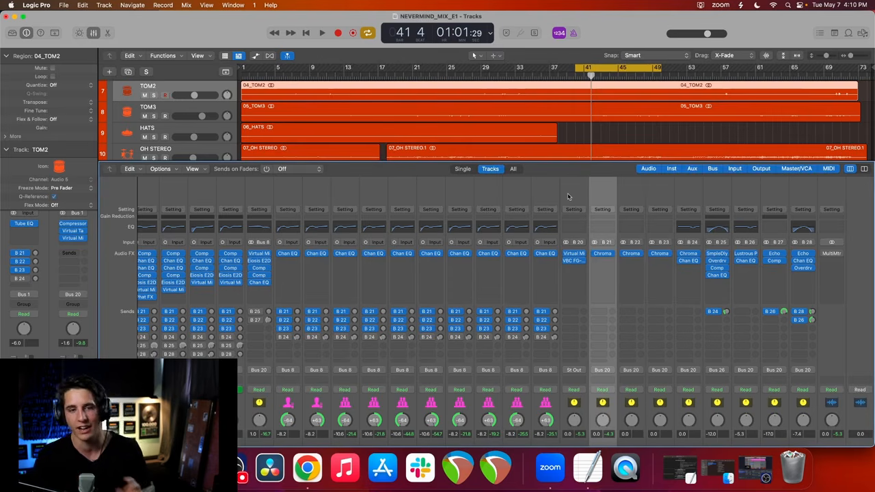
shift+click(662, 191)
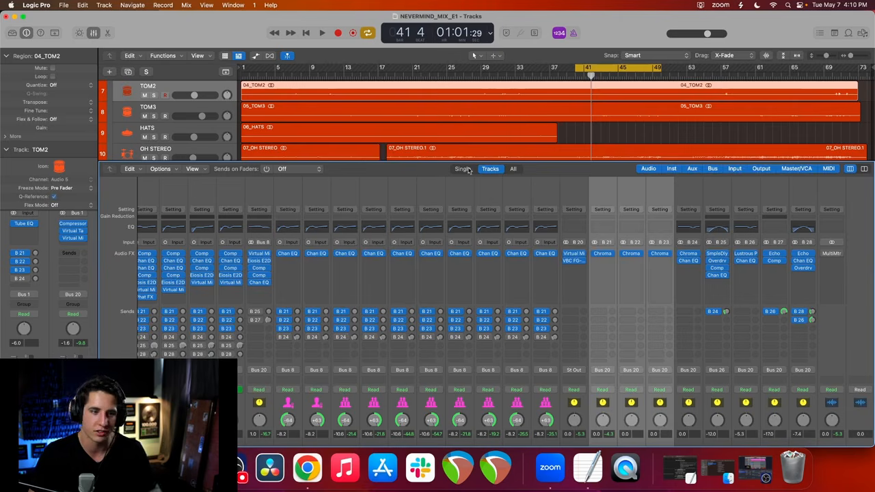
scroll(614, 220, left, 15)
scroll(614, 221, right, 15)
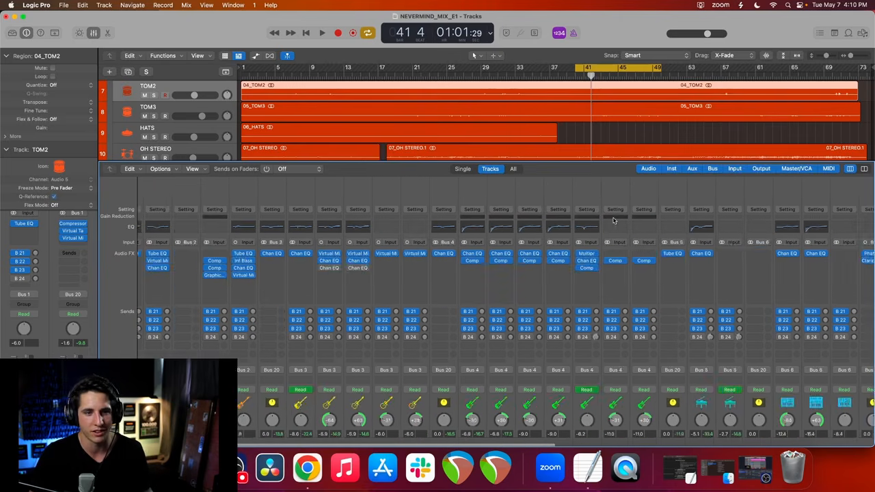
scroll(614, 221, left, 1)
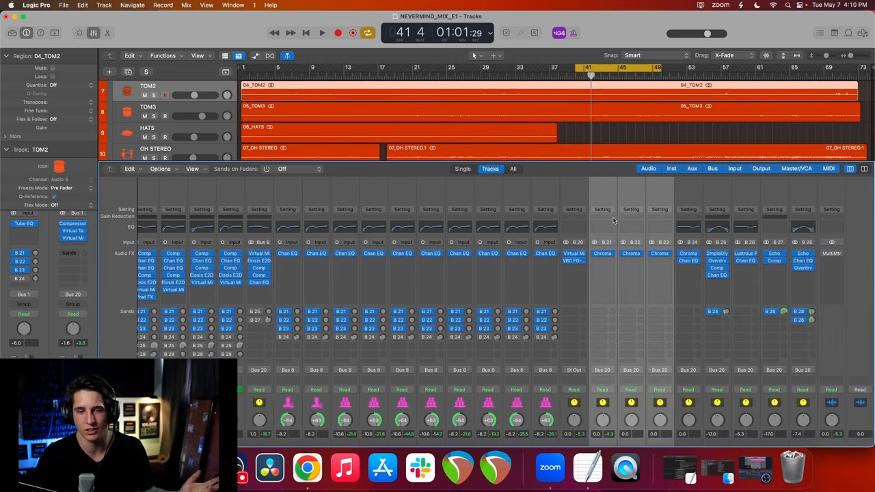
Step: Select the KICK channel and show the drum channels' sends together with their faders
click(607, 199)
key(Up)
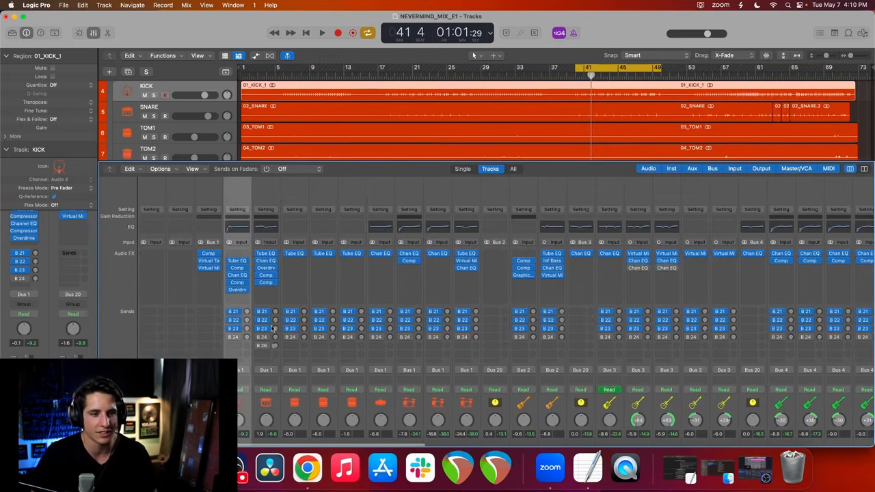
scroll(272, 329, down, 4)
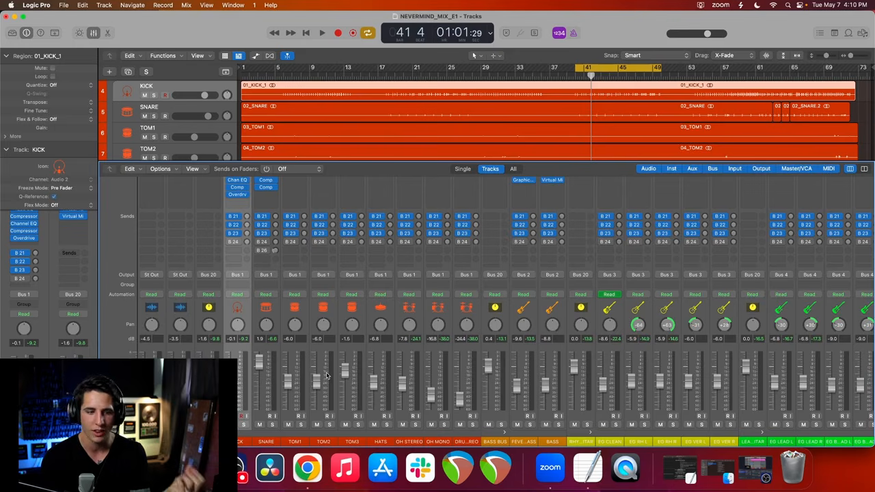
Step: Set the B 21 sends of the KICK and SNARE channels to 0.0
scroll(326, 369, up, 4)
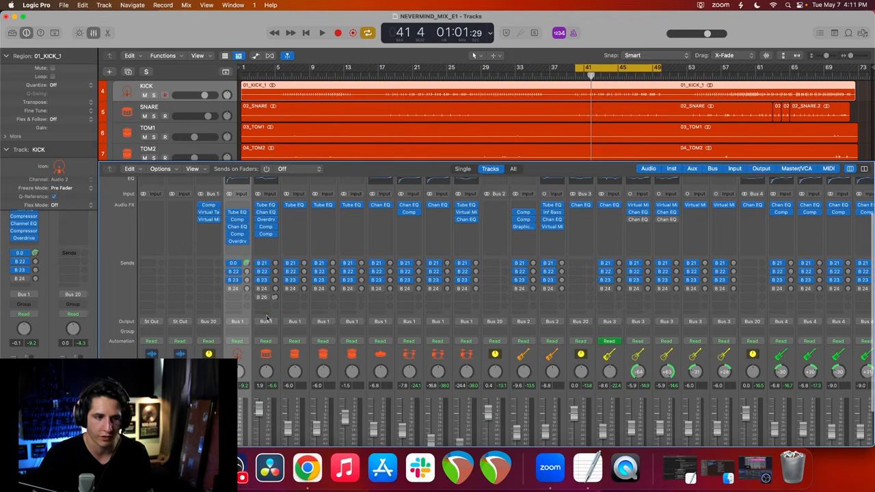
scroll(276, 264, down, 4)
alt+click(275, 216)
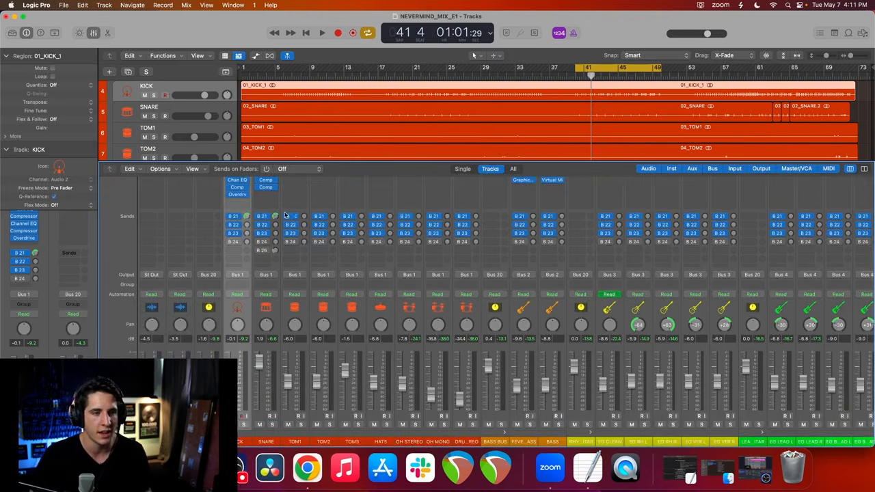
Step: Set the B 22 sends to 0.0 on the TOM1 and TOM2 channels and on all drum channels from TOM3 to the drum room
alt+click(332, 225)
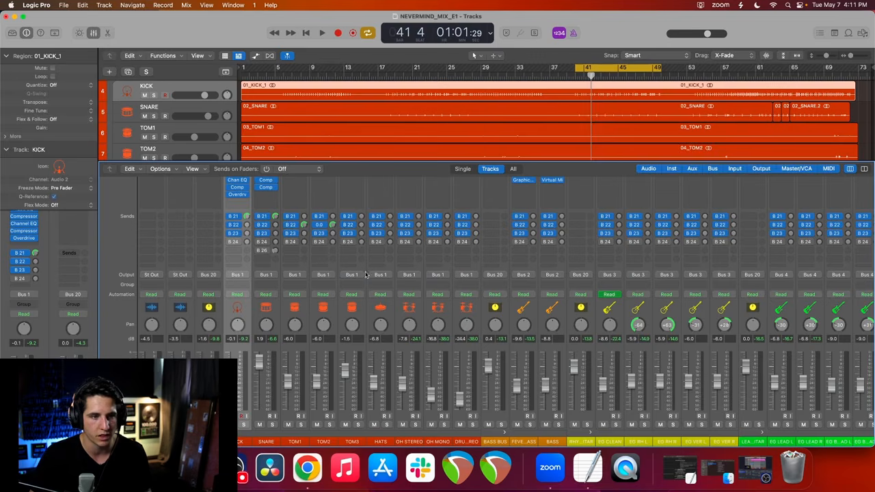
click(364, 268)
shift+click(465, 267)
alt+click(475, 225)
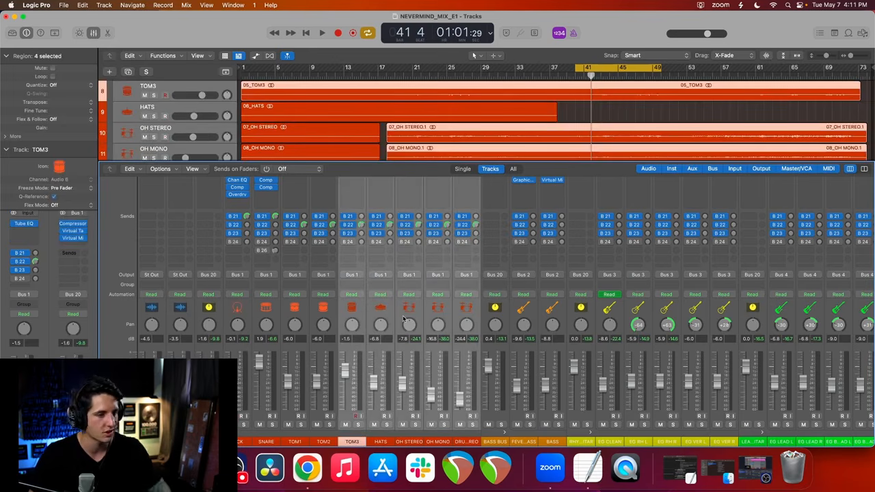
Step: Set the B 22 sends of the FEVER BASS and BASS channels to 0.0
scroll(448, 216, up, 4)
click(527, 191)
scroll(520, 206, down, 5)
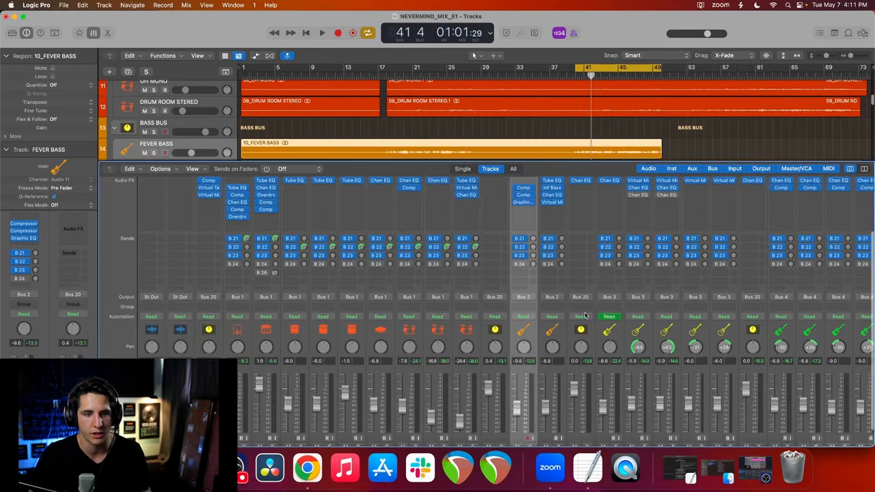
scroll(492, 223, right, 2)
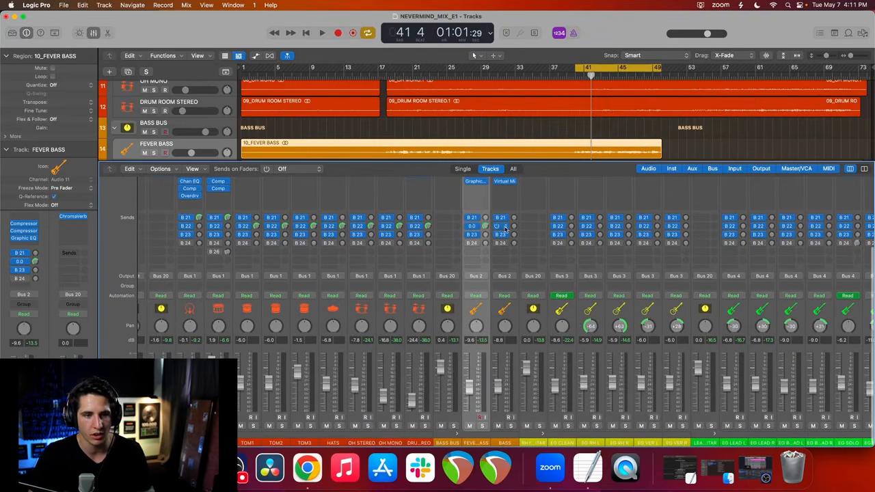
scroll(518, 336, right, 5)
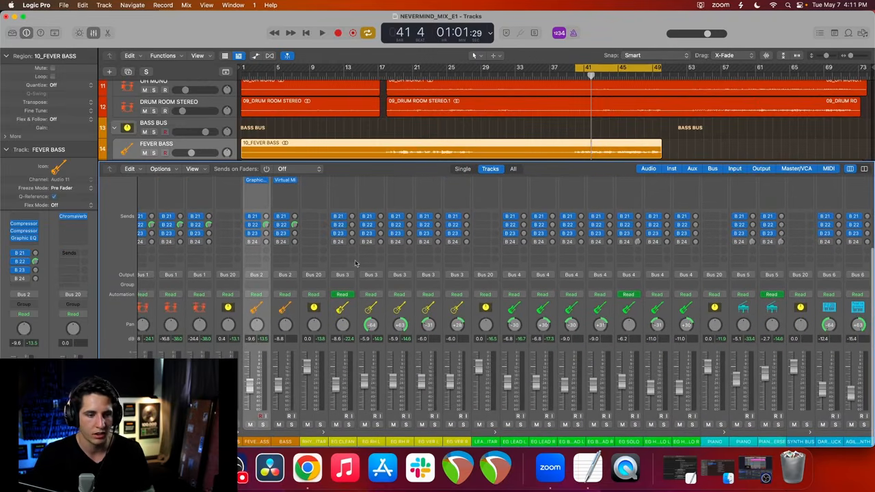
Step: Select the rhythm guitar channels from EG CLEAN to EG VER R together and turn up their B 22 sends
scroll(350, 205, up, 3)
click(351, 206)
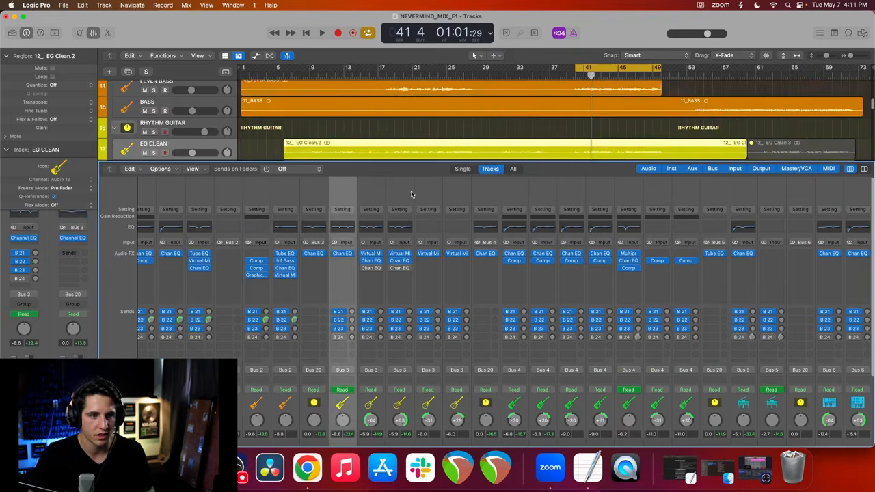
shift+click(458, 205)
drag(352, 320, 355, 328)
scroll(351, 356, down, 3)
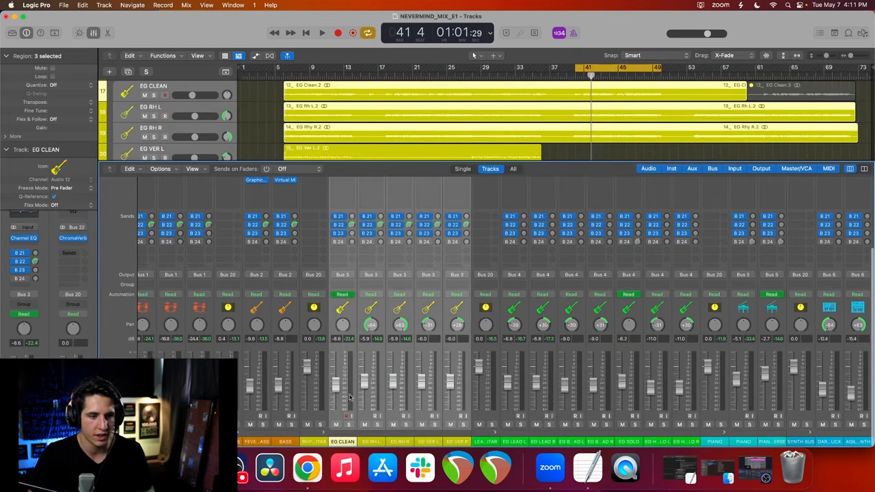
Step: On the EG CLEAN channel alone, turn up the B 23 send and turn the B 22 send all the way down
click(345, 338)
scroll(345, 339, up, 3)
scroll(308, 96, up, 3)
scroll(422, 110, down, 3)
scroll(422, 110, up, 1)
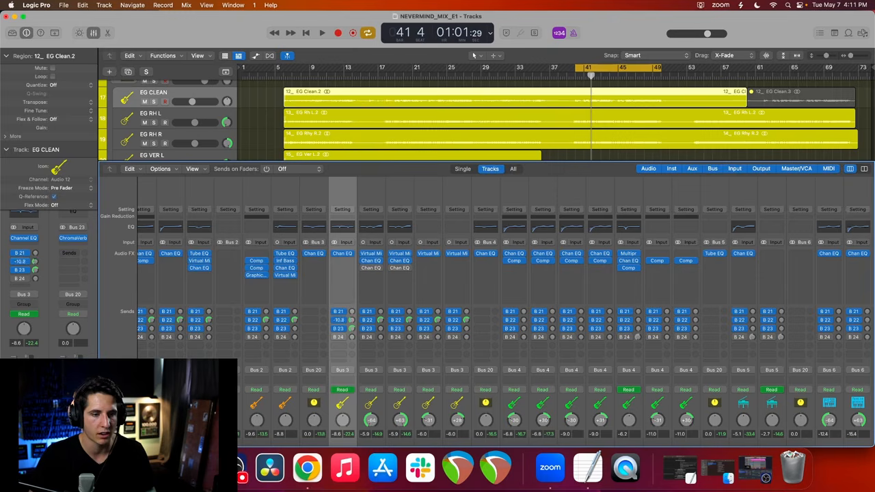
Step: Solo the EG CLEAN track and play it briefly to hear its new reverb
key(s)
key(space)
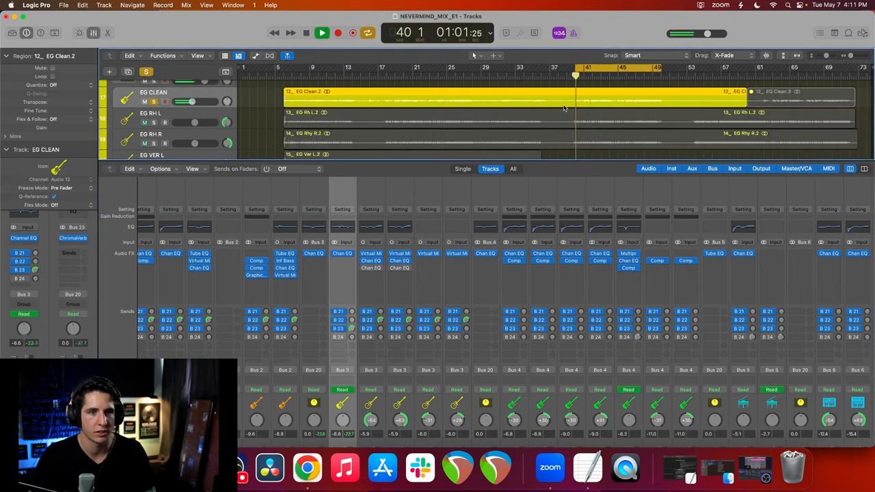
key(space)
Step: Select the seven lead guitar channels starting at EG LEAD L together and turn up their B 22 sends
scroll(473, 230, down, 5)
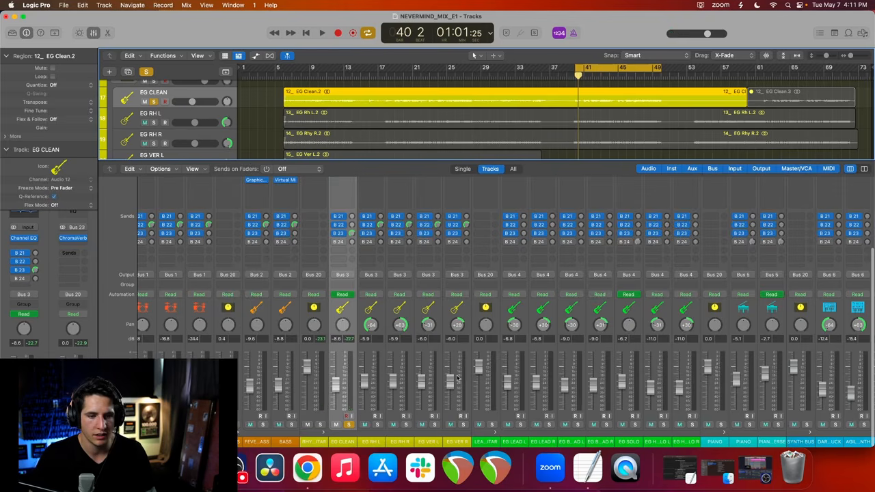
scroll(456, 359, right, 5)
scroll(456, 359, left, 2)
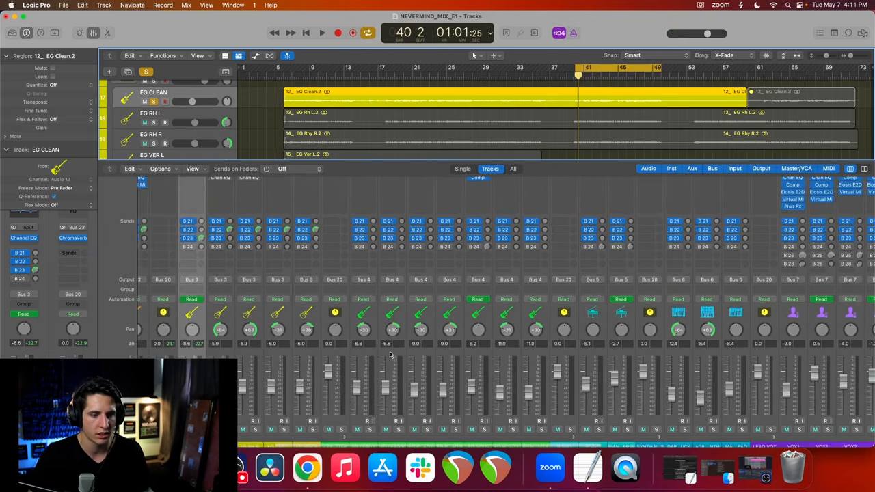
click(469, 317)
scroll(469, 318, up, 5)
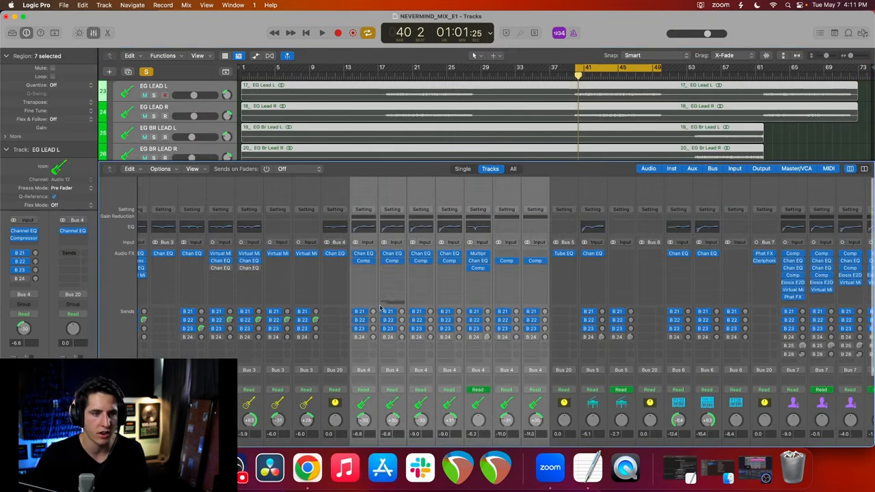
Step: Set the B 23 sends of the PIANO and reverse piano channels to 0.0
scroll(485, 196, right, 5)
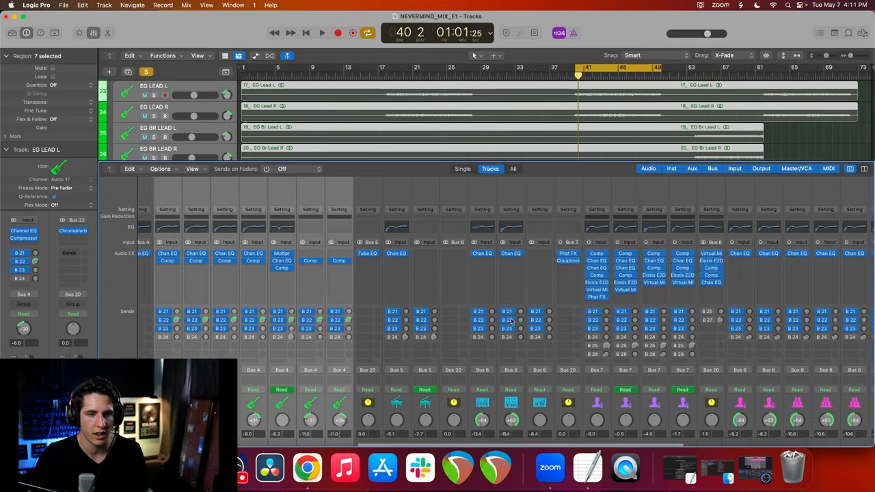
scroll(408, 235, down, 4)
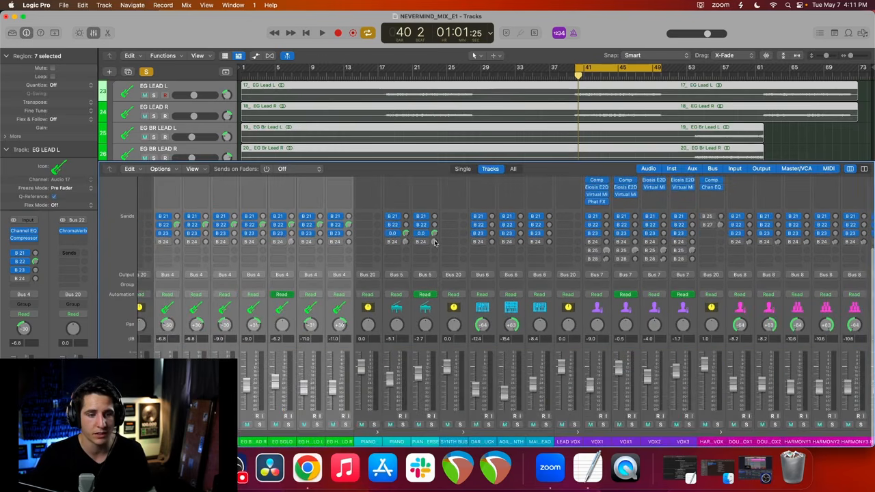
scroll(424, 238, up, 3)
Step: Select and solo the DARK SPACE PLUCK, AGILE SYNTH and MAIN ROOM PLUG LEAD tracks together
scroll(424, 240, right, 5)
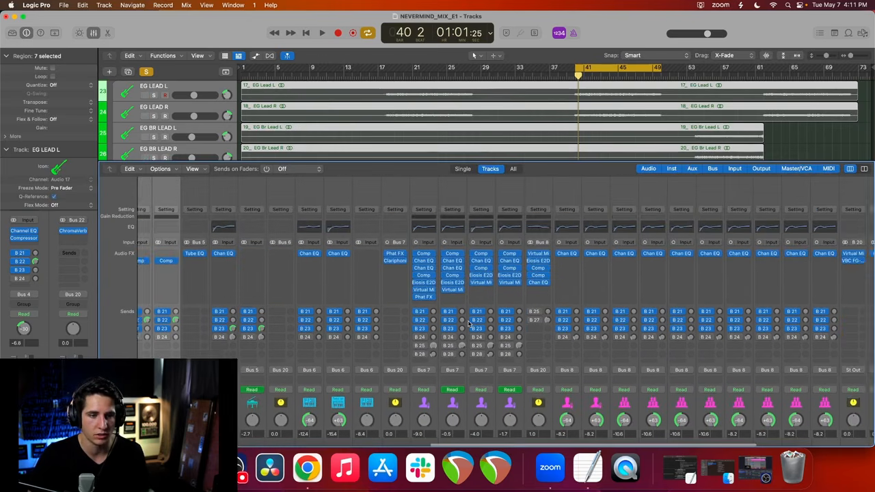
scroll(383, 308, down, 4)
click(363, 441)
shift+click(303, 442)
scroll(347, 109, down, 2)
scroll(352, 106, up, 2)
key(s)
Step: Turn off cycle playback and audition the soloed synths from about bar 31
double_click(727, 76)
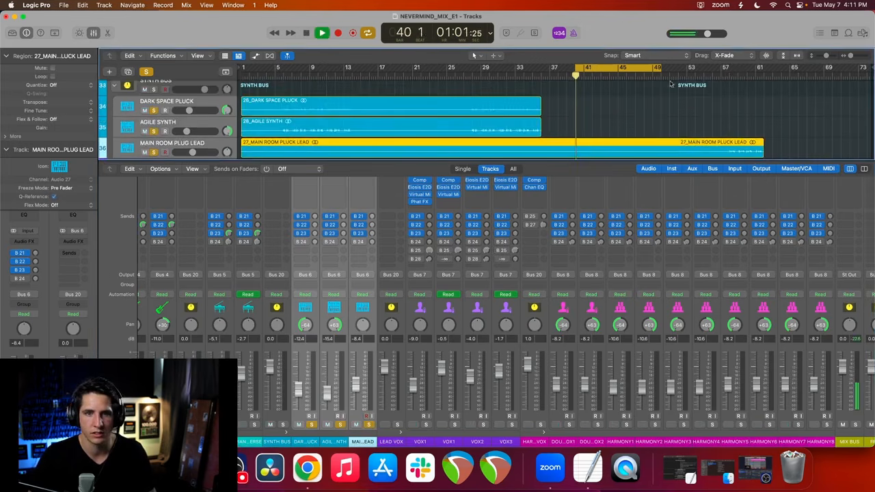
click(647, 69)
click(501, 75)
scroll(342, 118, up, 10)
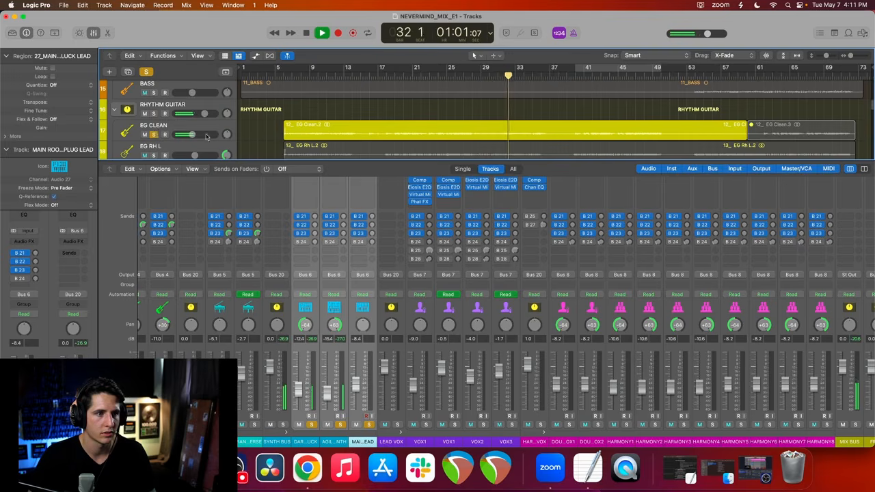
scroll(335, 123, down, 8)
scroll(327, 126, down, 5)
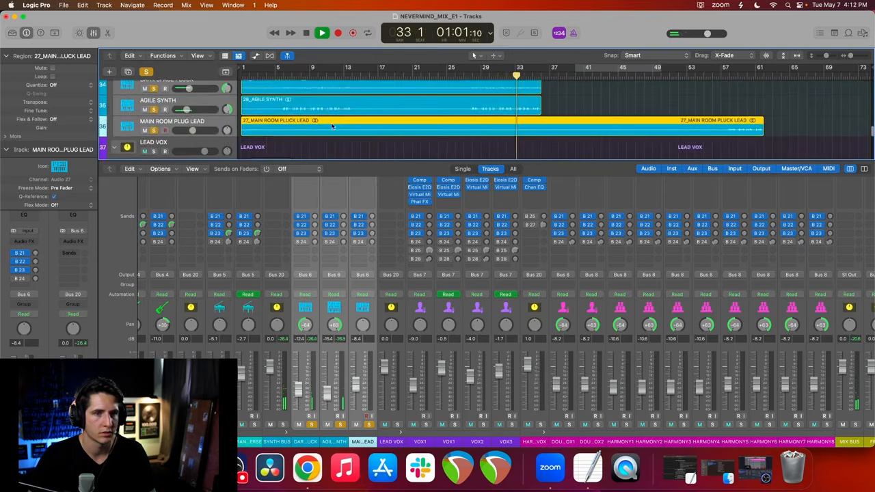
Step: Turn up the three synth tracks' B 23 sends with an audition from about bar 58, and clear all solos
key(space)
click(732, 74)
key(space)
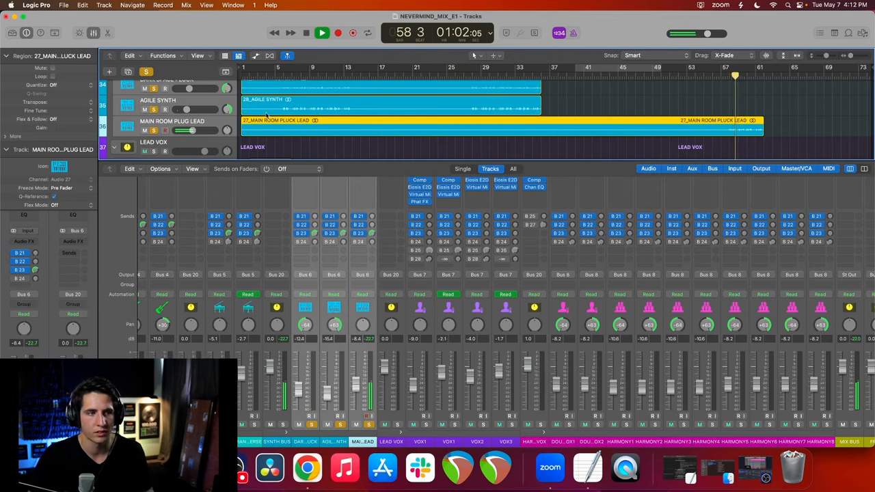
key(space)
click(145, 71)
Step: Select all tracks from DOUBLE VOX1 to HARMONY8 together and set their B 23 sends to 0.0
scroll(403, 115, up, 5)
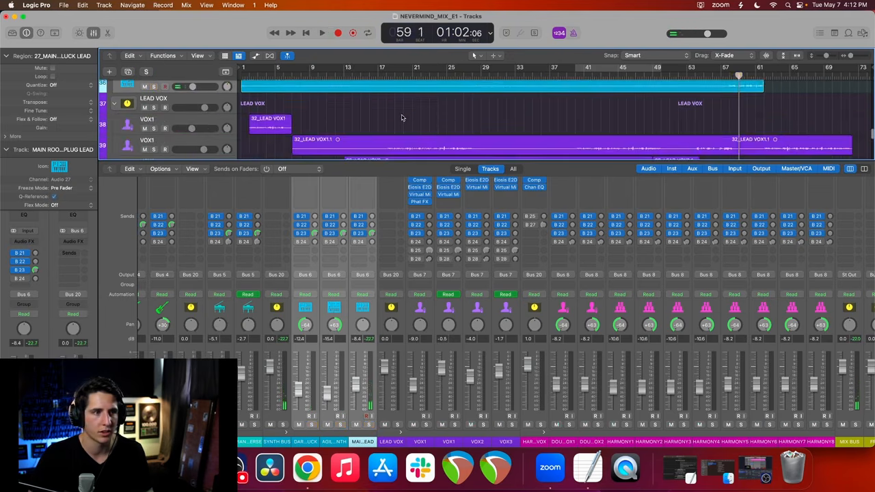
scroll(403, 114, up, 5)
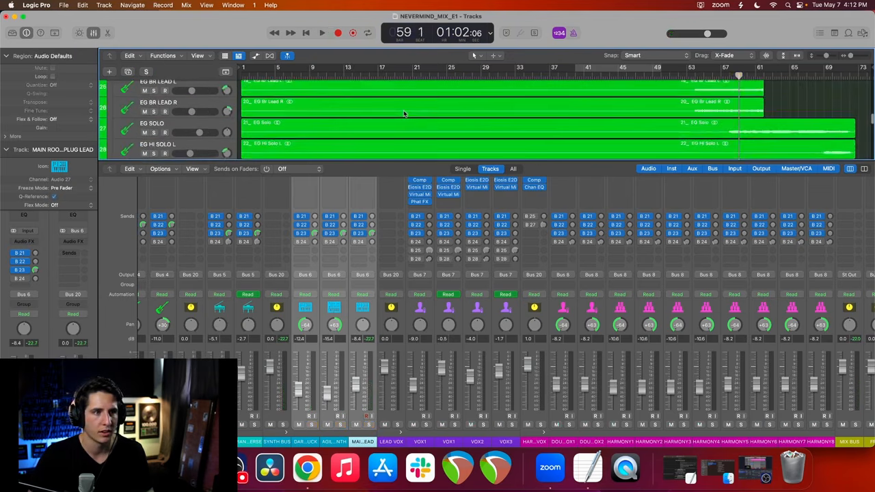
scroll(407, 109, down, 15)
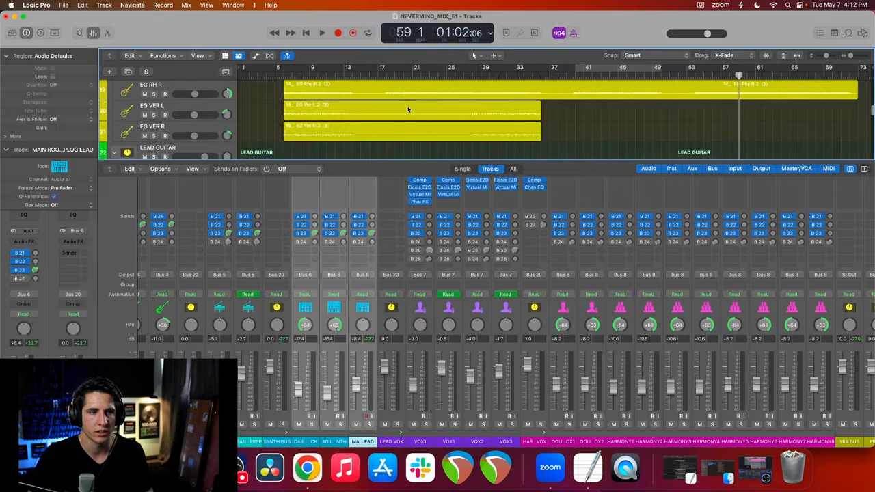
scroll(407, 105, down, 2)
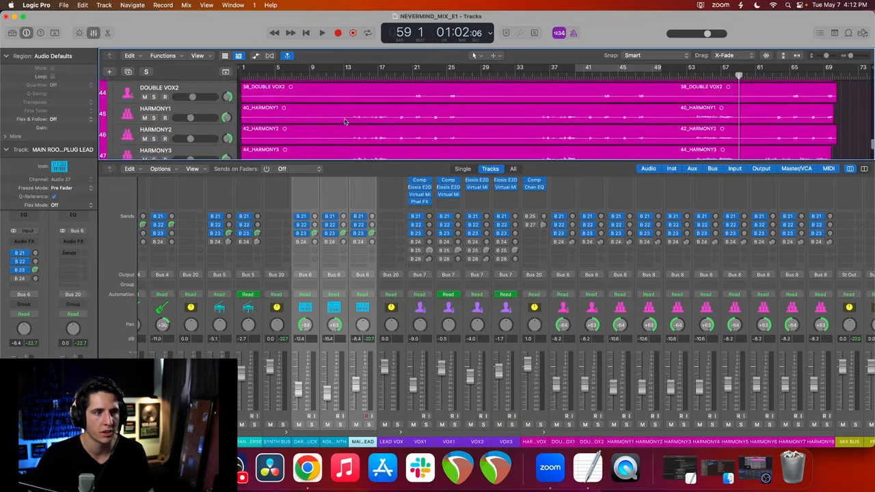
scroll(228, 101, up, 1)
click(192, 112)
scroll(191, 113, down, 5)
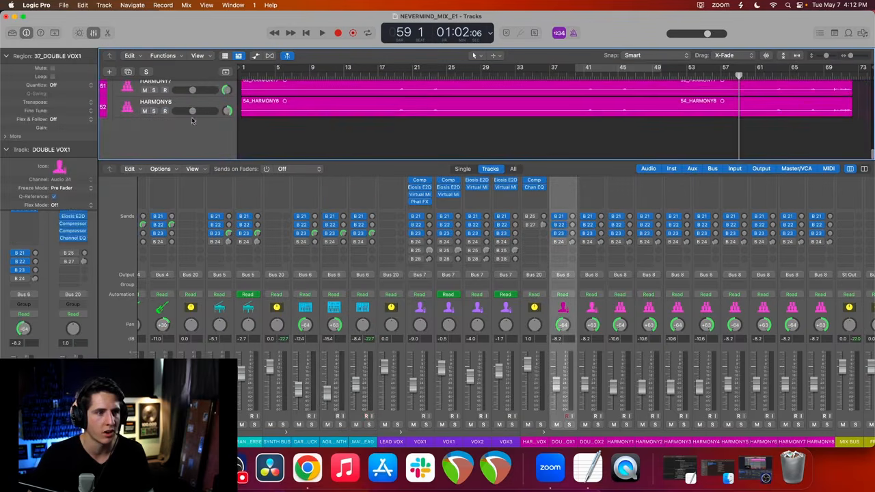
shift+click(192, 102)
alt+click(571, 234)
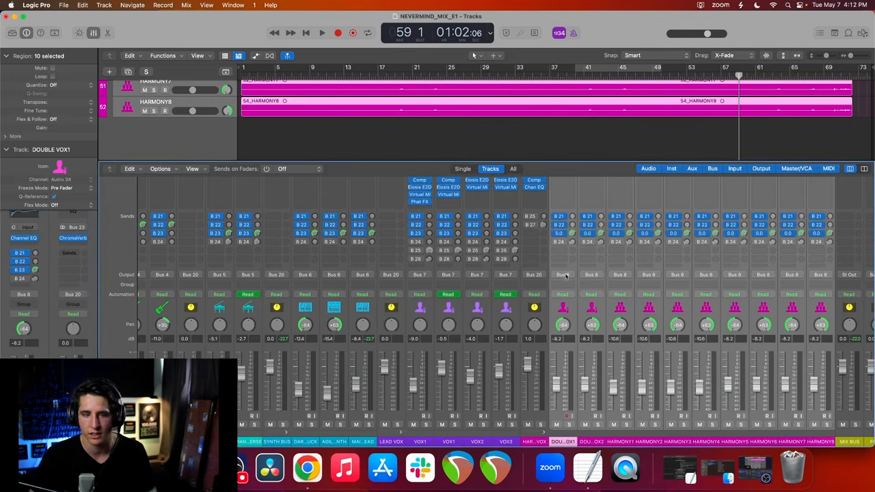
Step: Select the four lead vocal channels, both VOX1 plus VOX2 and VOX3, and turn up their B 21 sends
scroll(565, 233, up, 3)
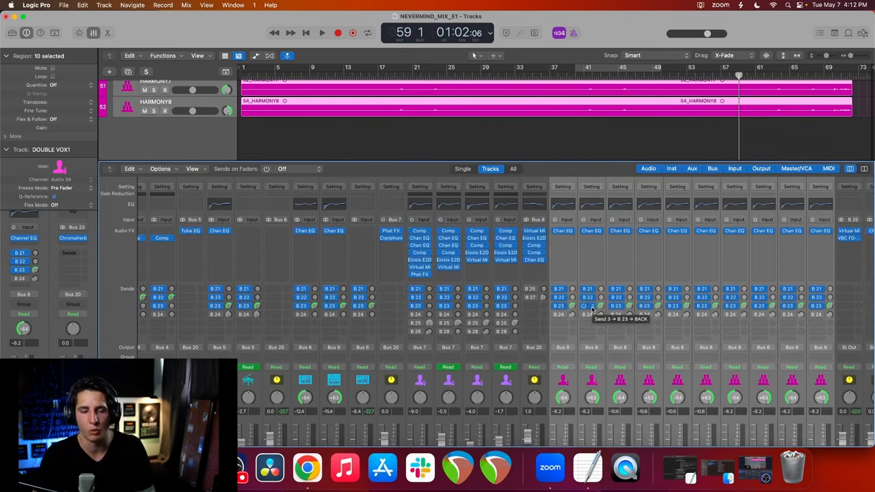
scroll(402, 217, up, 2)
drag(419, 196, 505, 197)
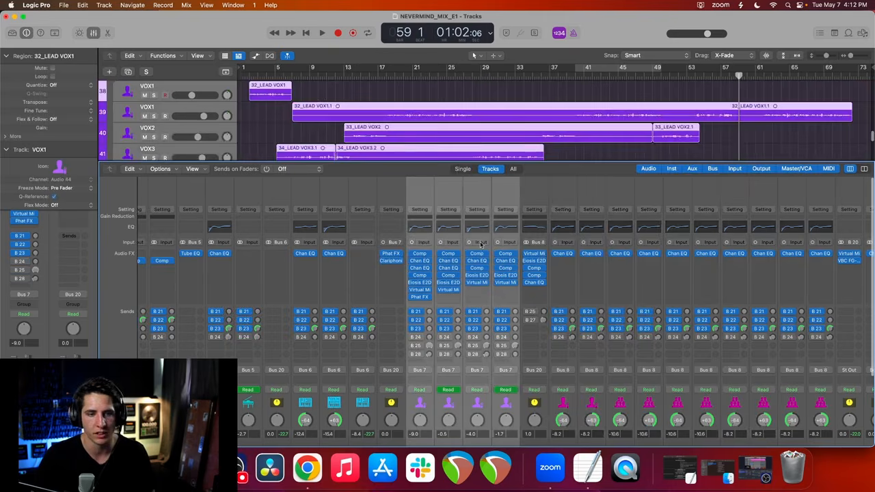
scroll(424, 257, down, 5)
scroll(429, 217, up, 5)
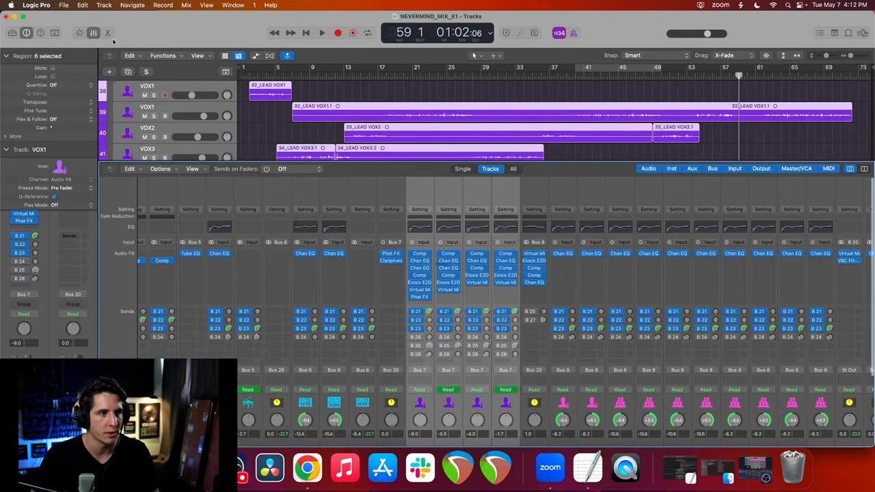
Step: Hide the mixer, deselect all regions in the arrangement and show the mixer again
key(x)
click(556, 168)
scroll(566, 177, up, 3)
key(x)
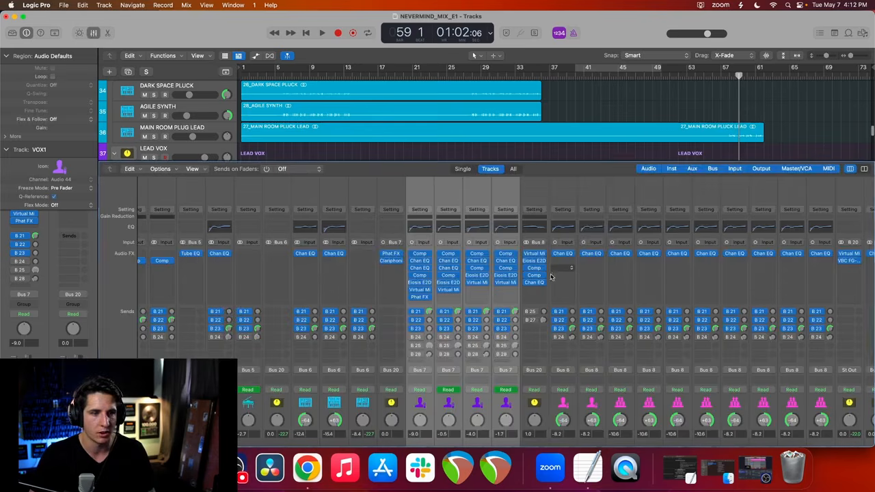
Step: Select the FRONT, MIDDLE and BACK reverb channels together and place the playhead at about bar 40
scroll(557, 287, down, 3)
scroll(650, 328, right, 5)
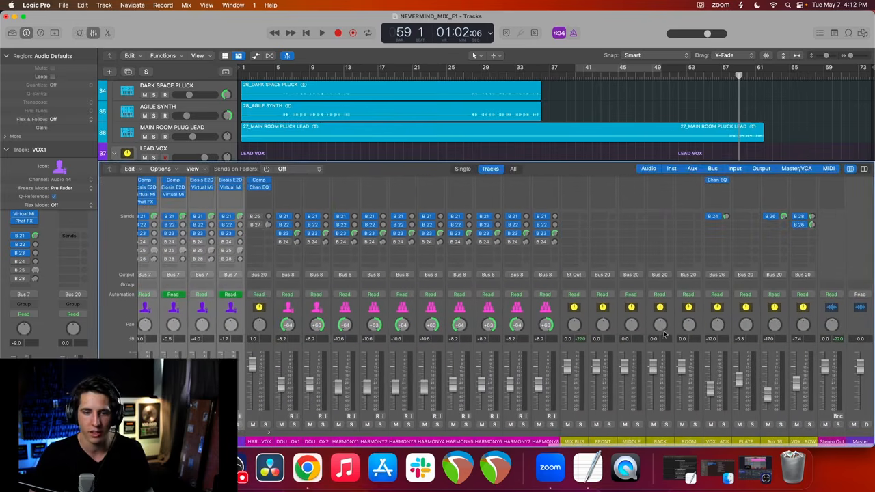
scroll(553, 251, up, 2)
scroll(553, 250, up, 5)
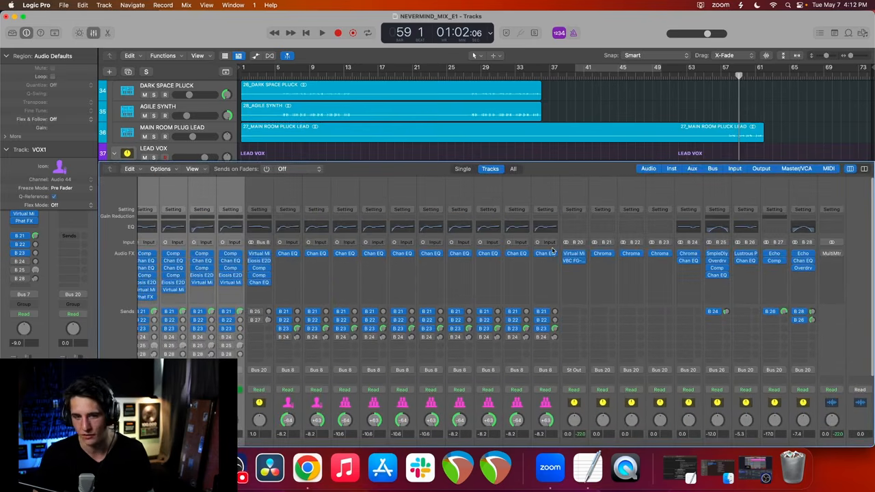
drag(611, 190, 664, 203)
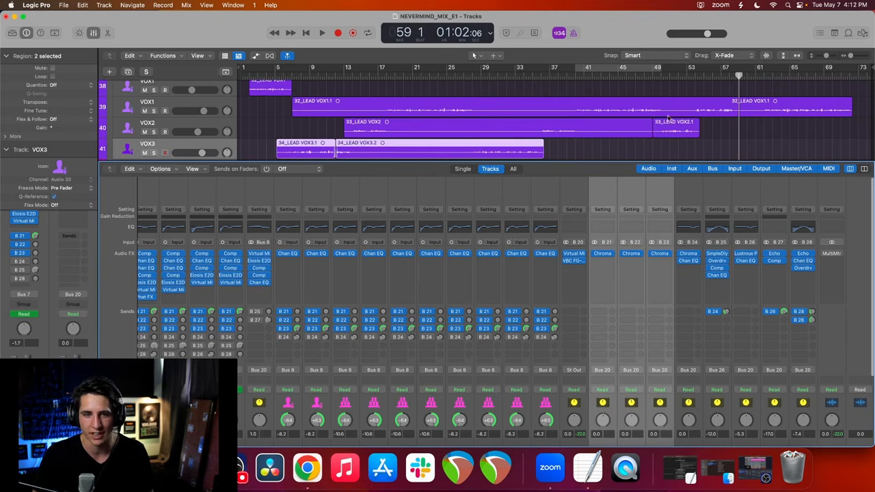
click(646, 145)
click(576, 71)
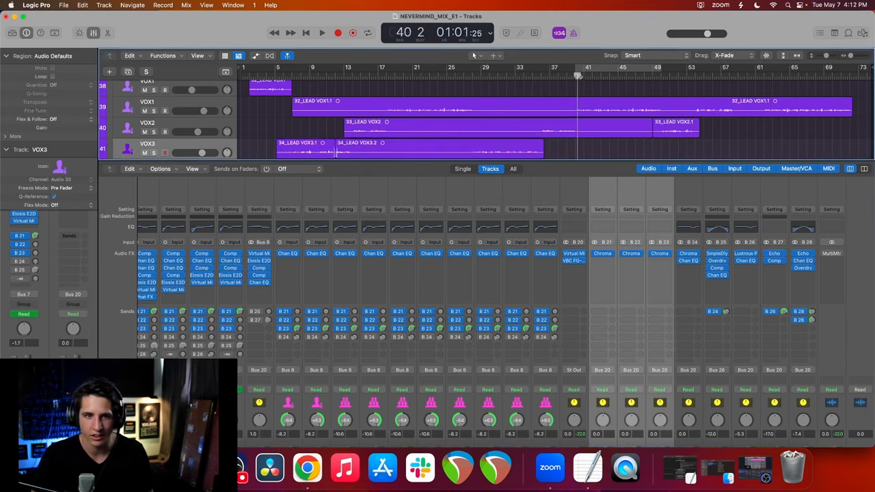
Step: Turn on looping for about bars 40 to 50 and briefly play the looped section
key(c)
key(space)
scroll(578, 119, down, 5)
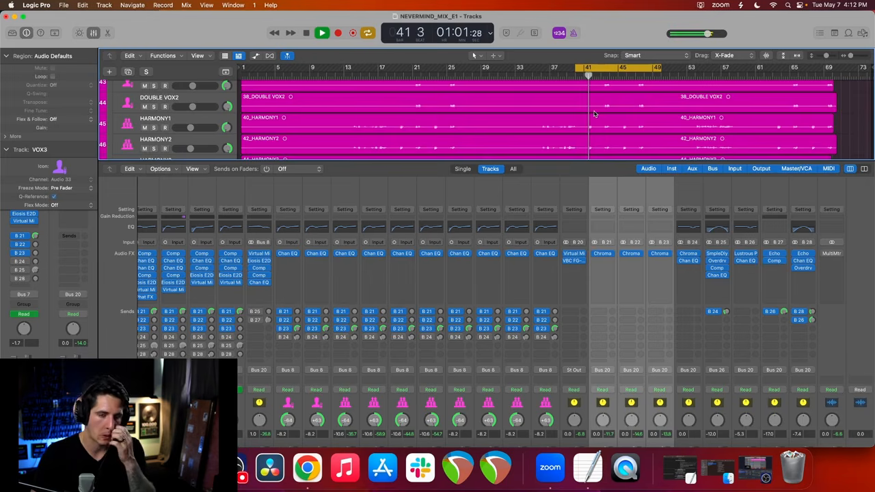
key(space)
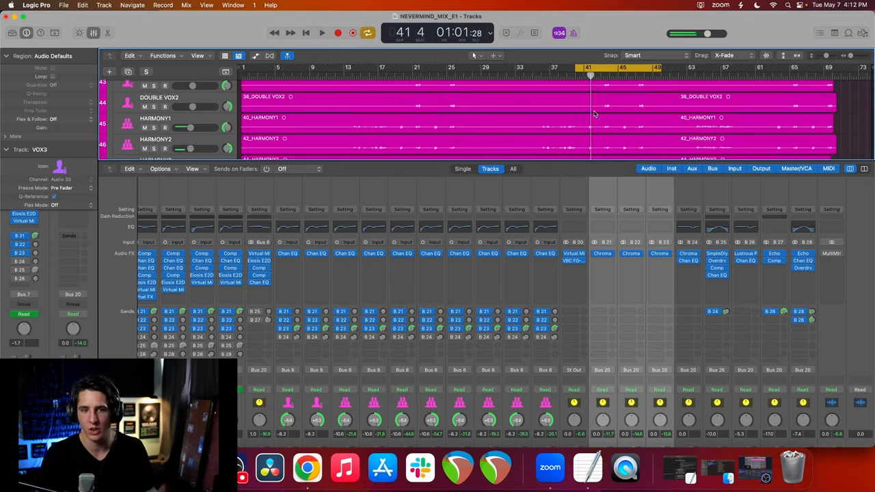
Step: Lower the FRONT, MIDDLE and BACK faders together to -14.2 dB and pull FRONT alone further down to -16.6 dB
scroll(578, 308, down, 5)
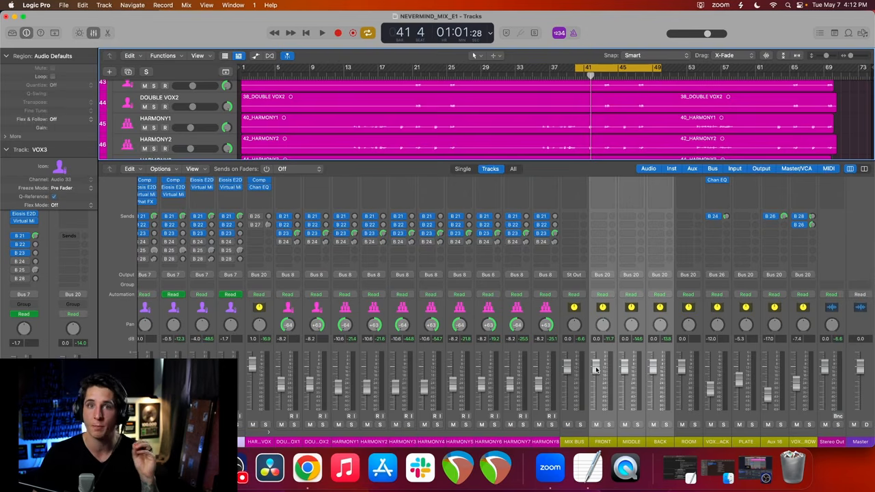
drag(596, 369, 602, 415)
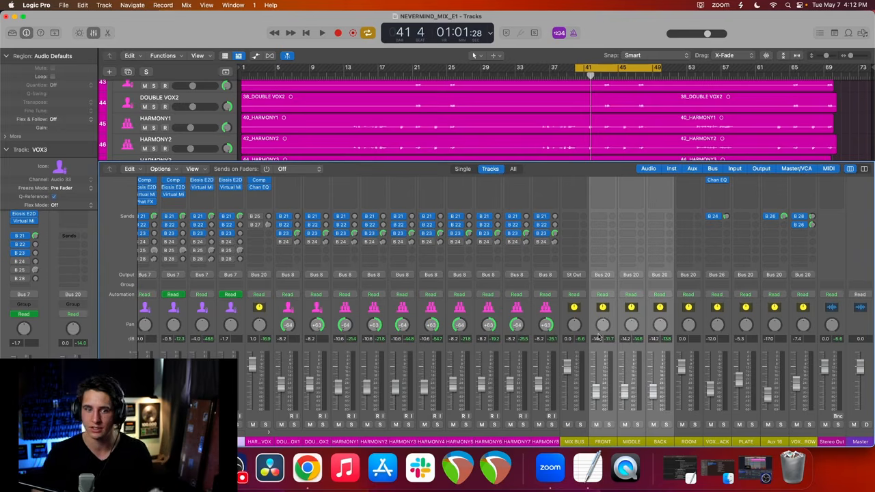
drag(598, 338, 599, 348)
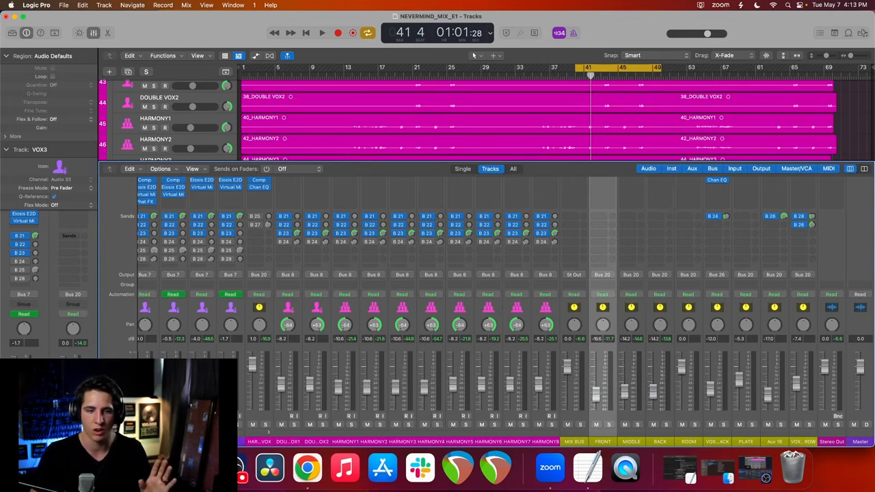
Step: Set the channel volumes of the reverb buses to -16 dB for FRONT, -13 dB for MIDDLE and -10 dB for BACK
double_click(597, 339)
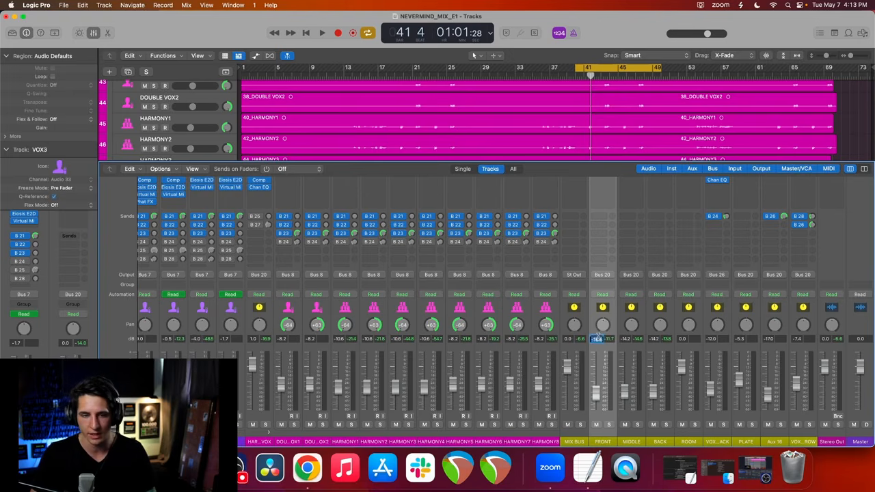
text(-16)
key(Return)
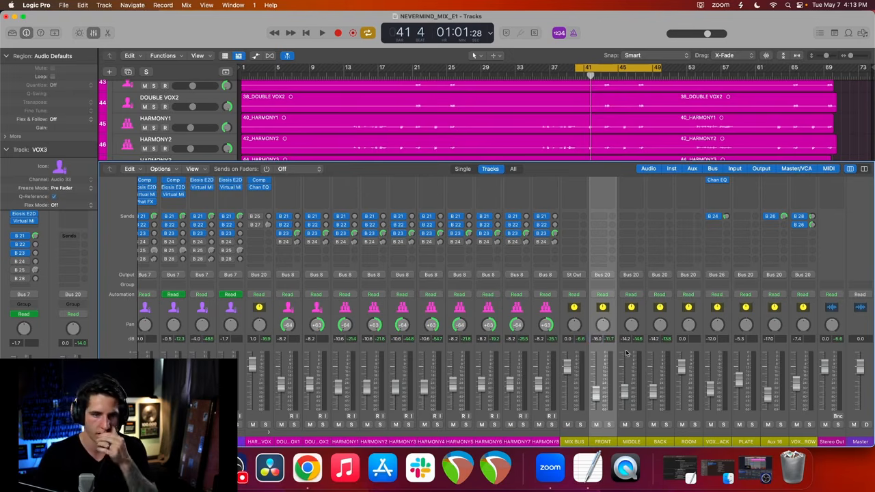
double_click(624, 339)
text(-)
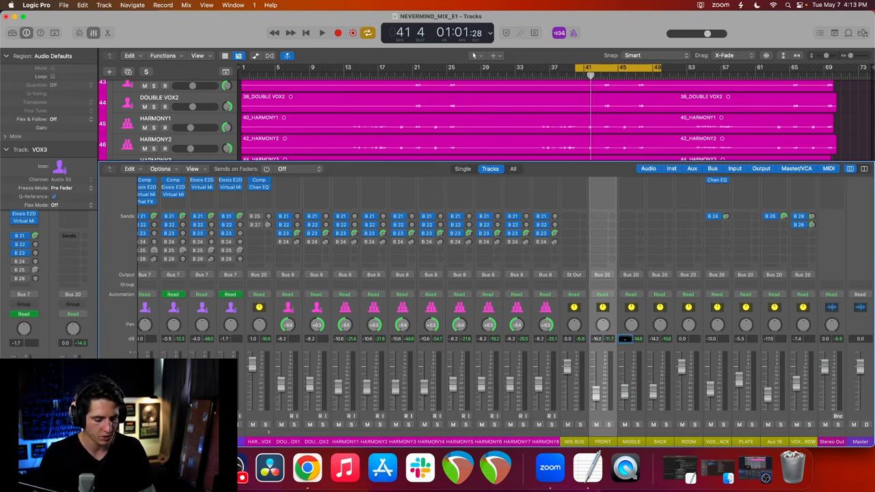
key(Return)
double_click(654, 339)
text(-)
key(Return)
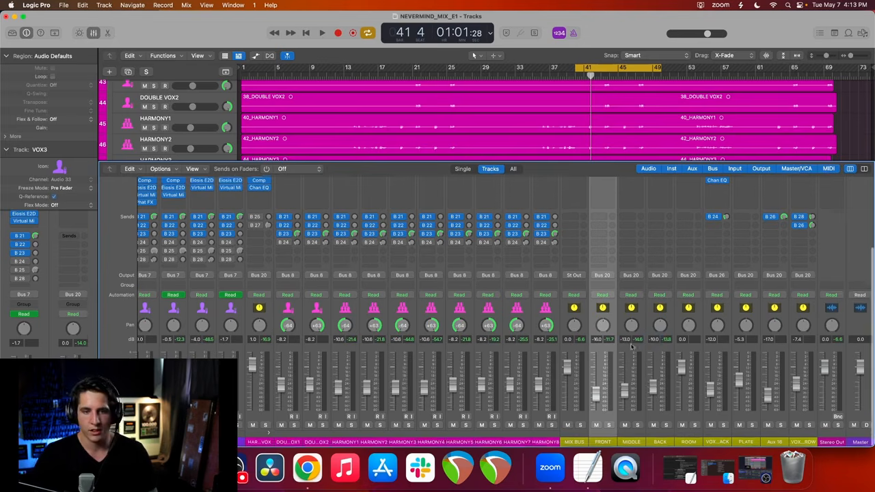
scroll(632, 347, up, 5)
shift+click(659, 201)
scroll(597, 275, down, 5)
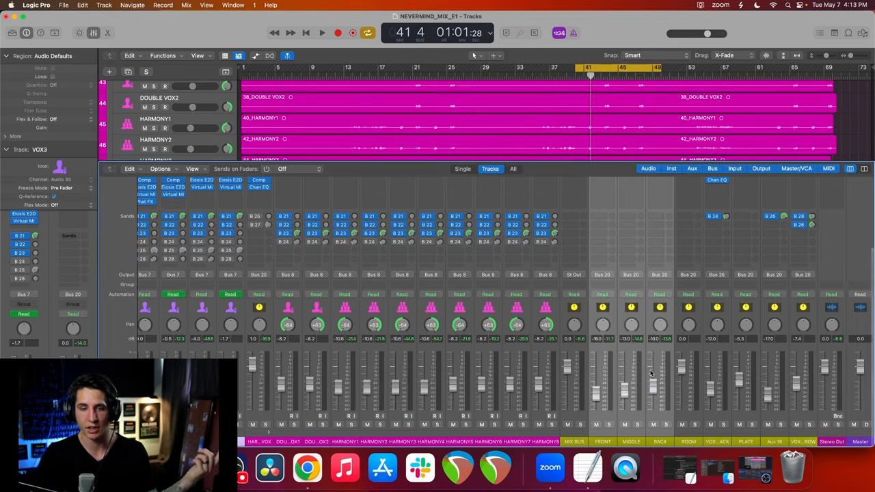
click(602, 350)
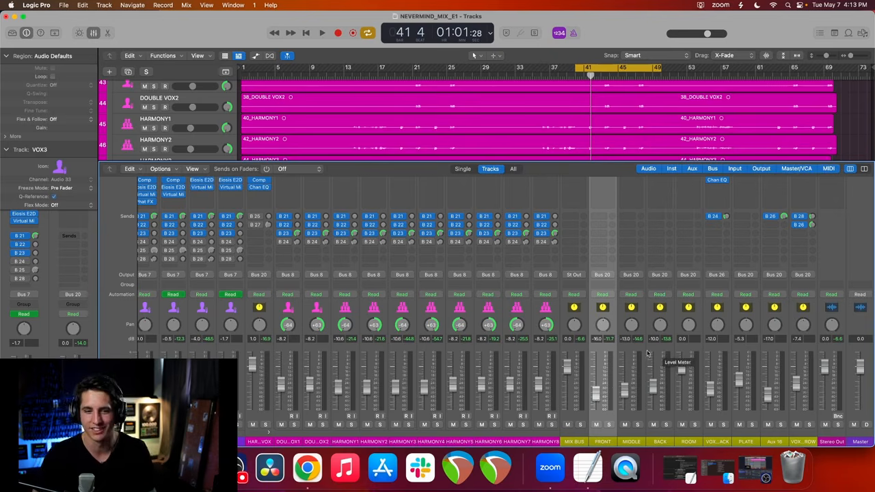
scroll(621, 337, up, 5)
scroll(626, 273, down, 5)
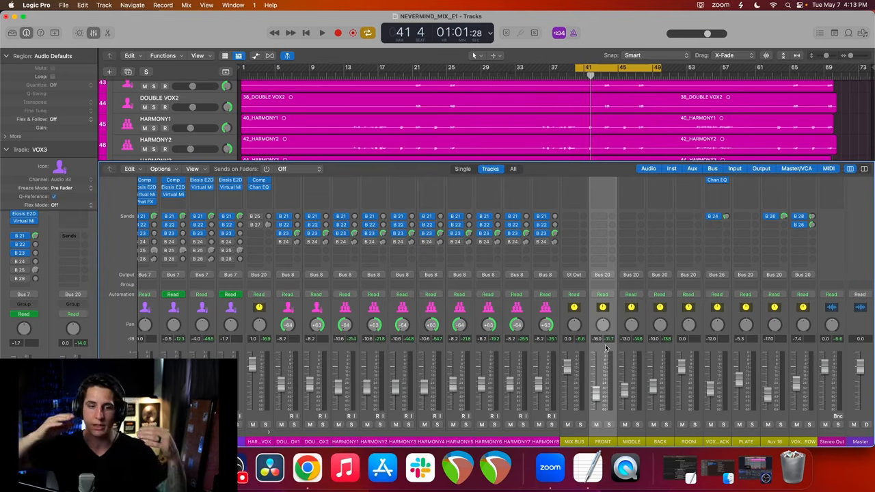
scroll(605, 349, up, 3)
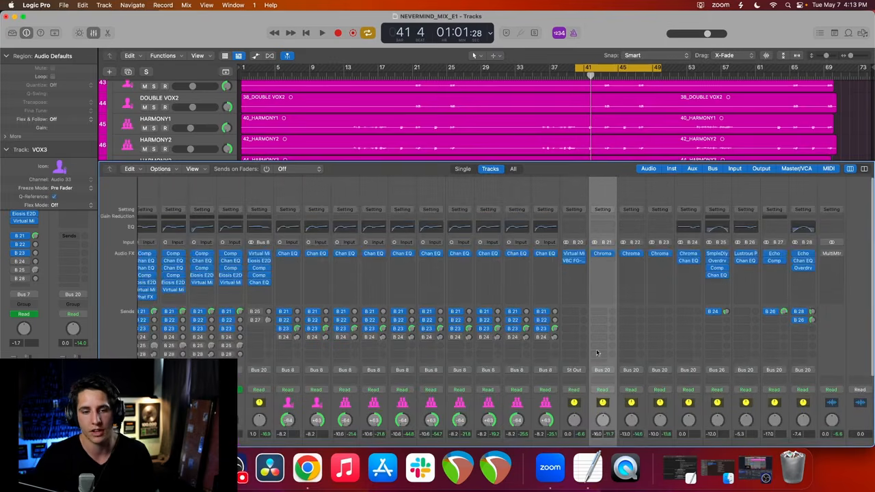
Step: Select the FRONT, MIDDLE and BACK reverb channels together and mute all three
shift+click(654, 192)
scroll(598, 336, down, 3)
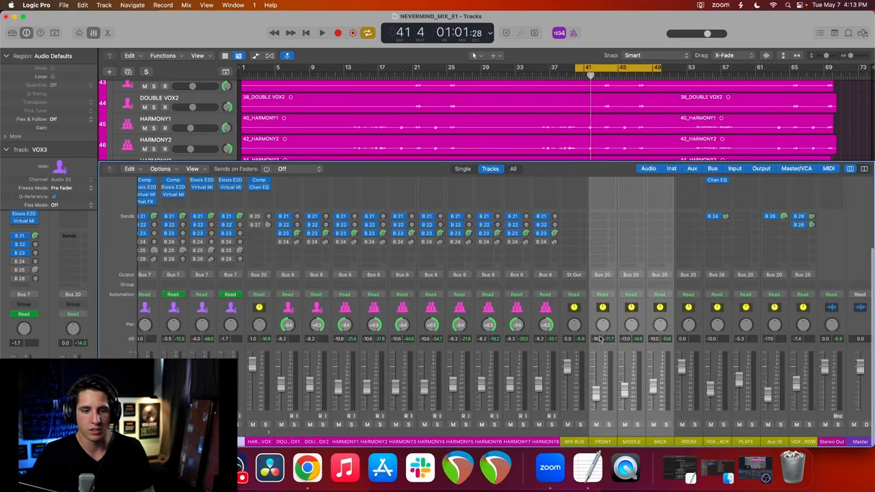
click(596, 425)
scroll(636, 307, up, 3)
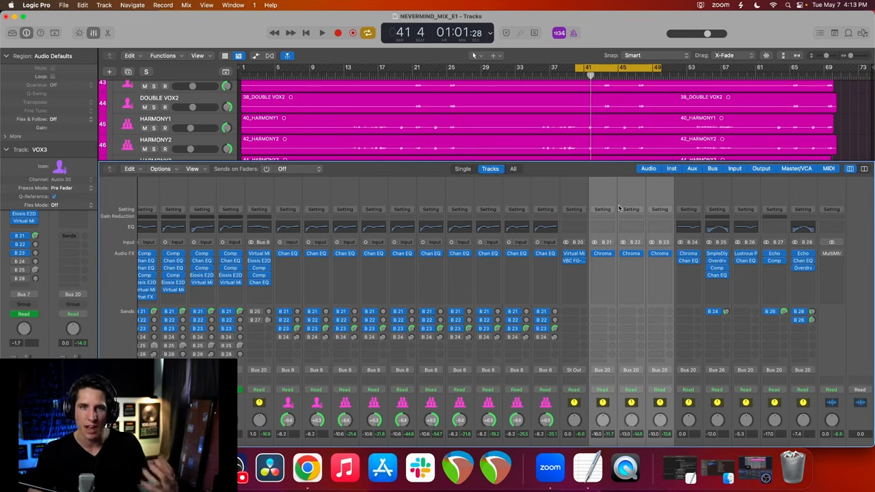
scroll(619, 209, down, 3)
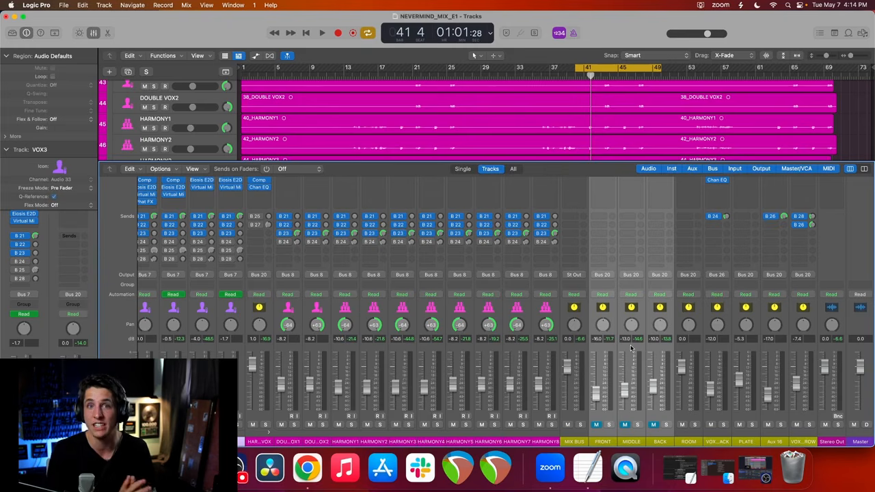
scroll(631, 348, up, 5)
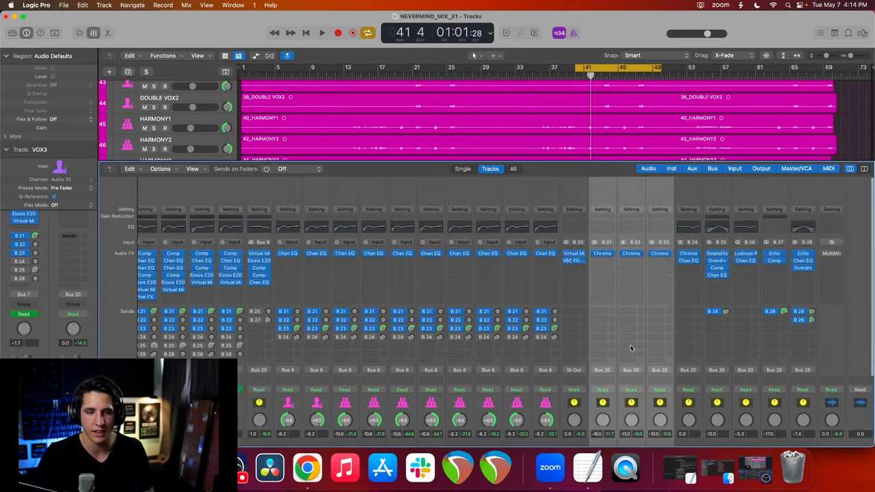
Step: Audition the looped section with and without reverb by toggling the shared mute on FRONT, MIDDLE and BACK
scroll(630, 348, down, 5)
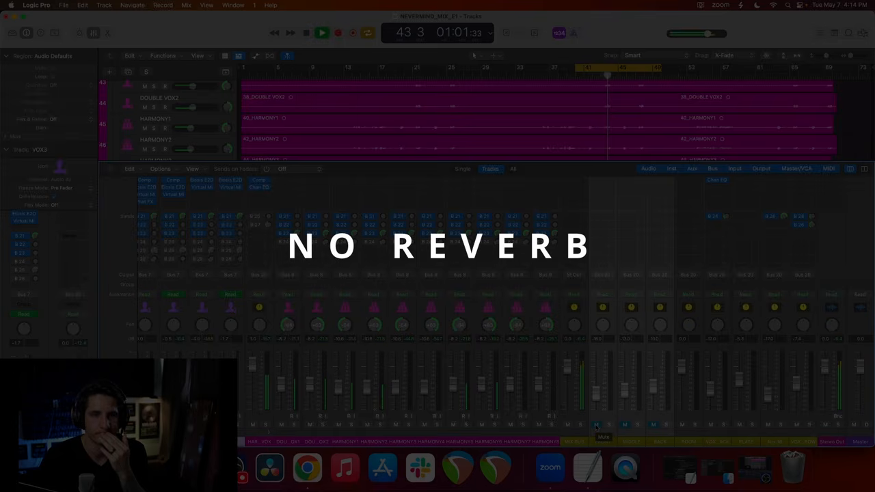
click(597, 426)
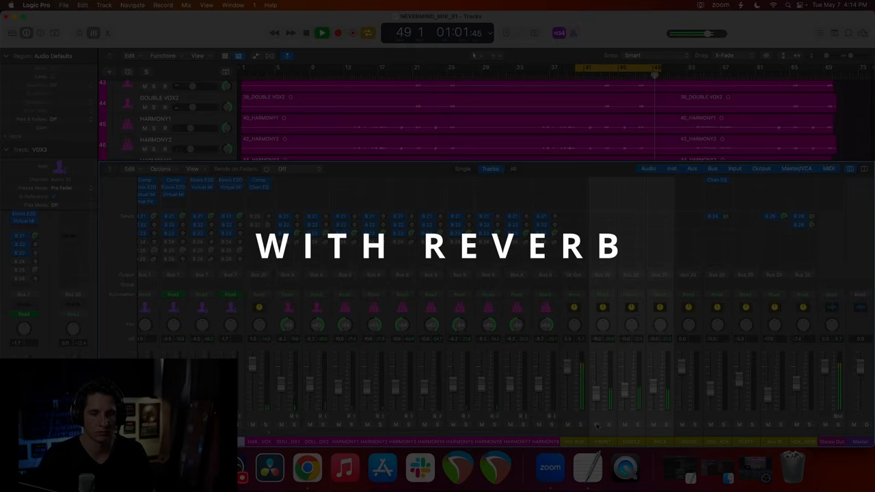
key(space)
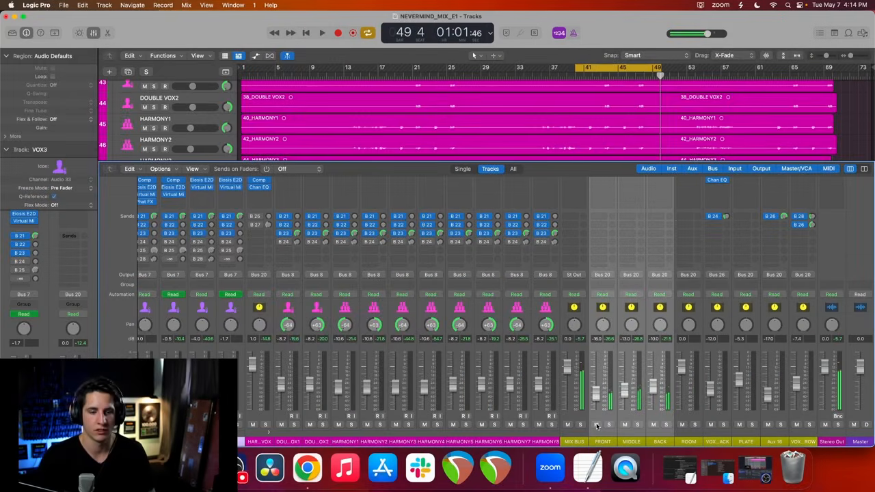
key(space)
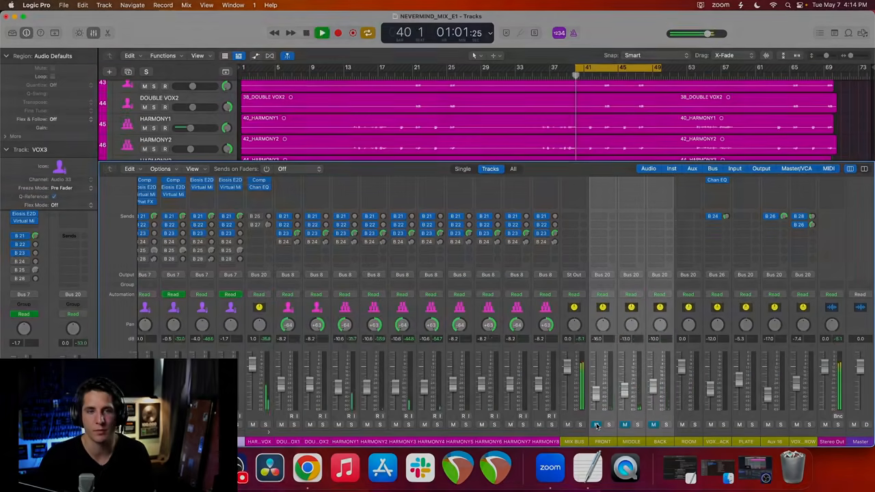